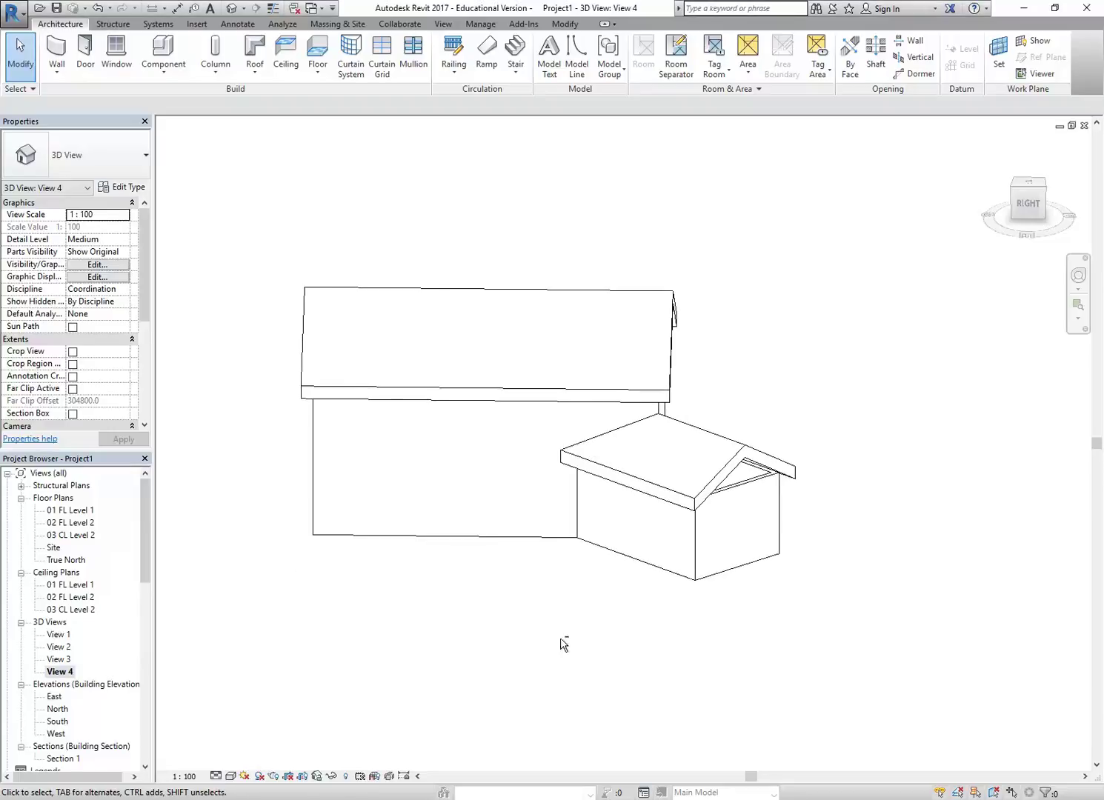
pyautogui.keyDown('shift'); pyautogui.moveTo(715, 608); pyautogui.dragTo(347, 531, button='middle'); pyautogui.keyUp('shift')
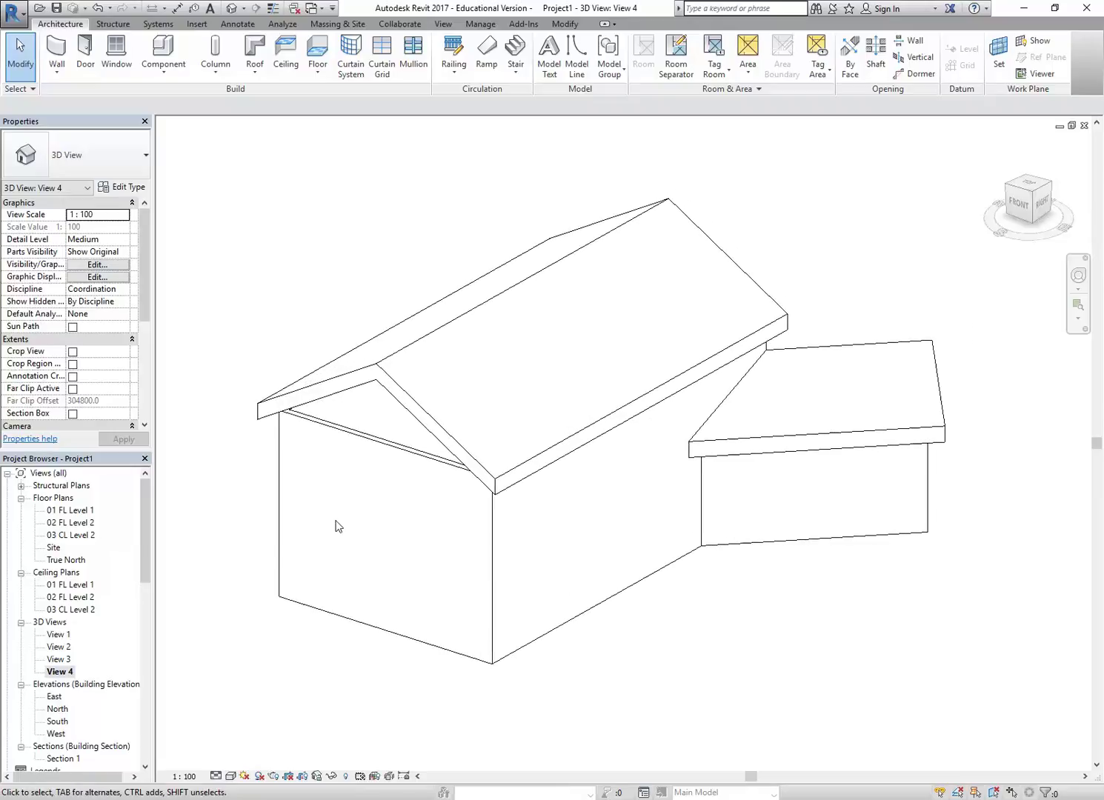
pyautogui.click(332, 457)
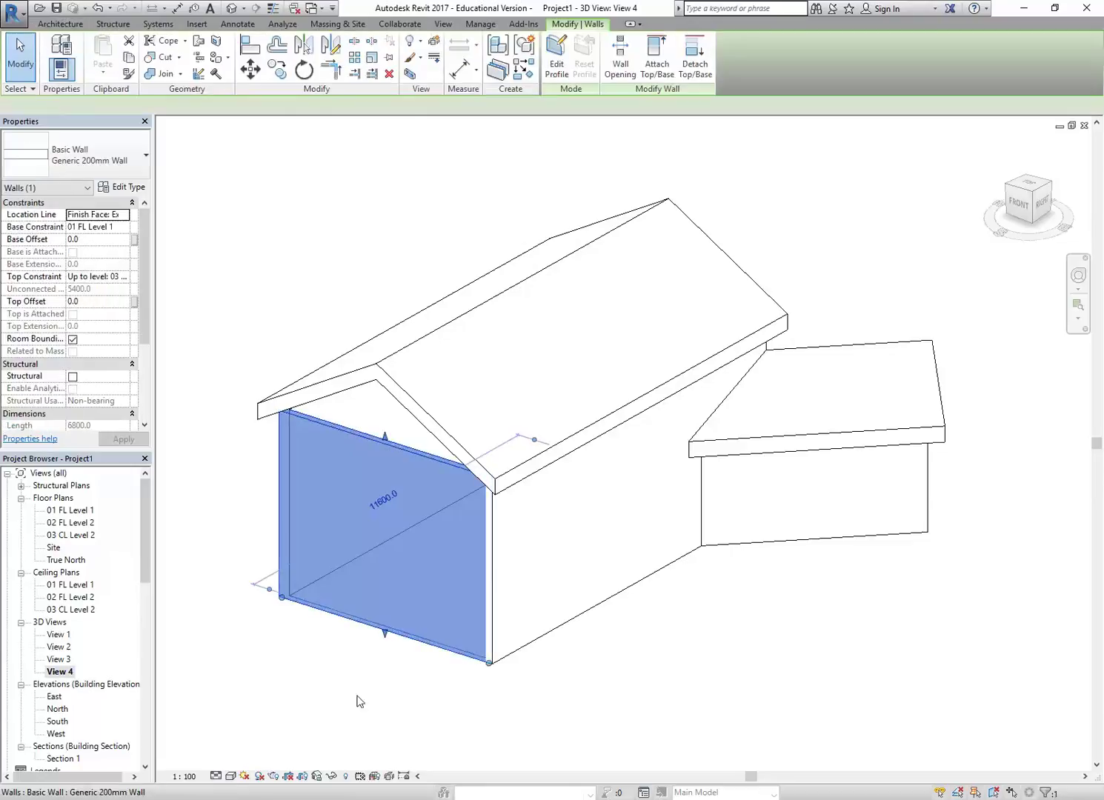
pyautogui.press('Escape')
pyautogui.click(325, 426)
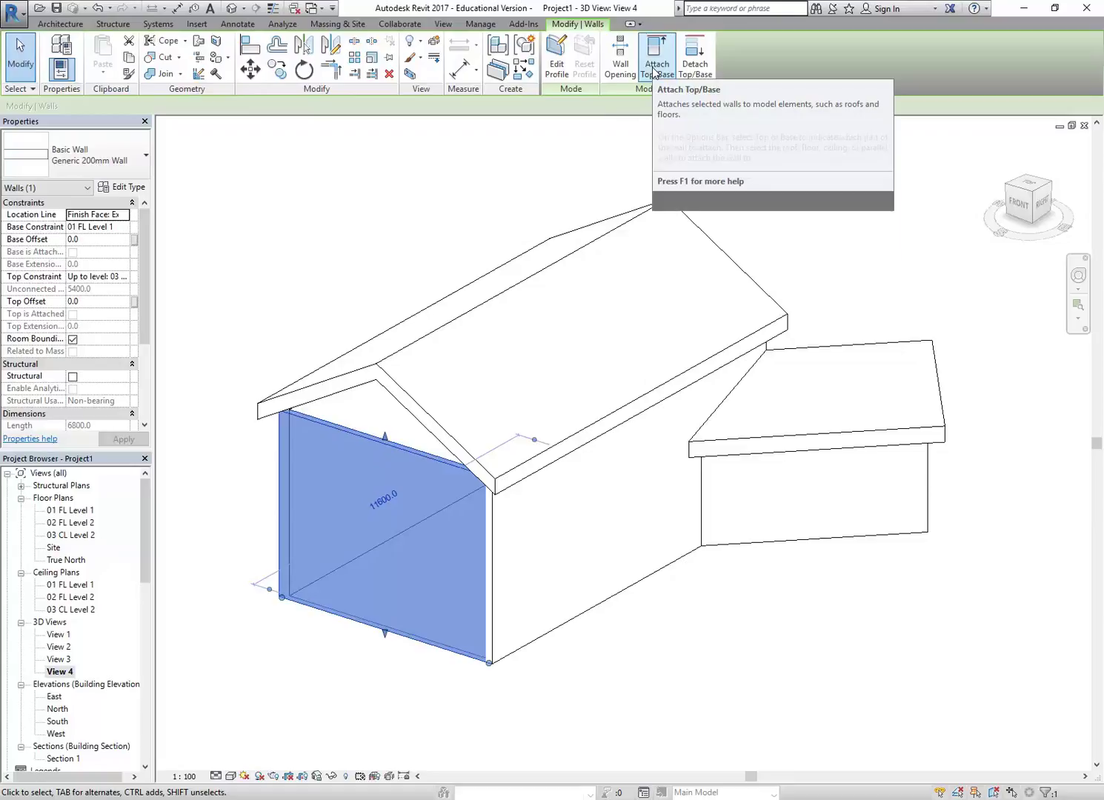
pyautogui.click(332, 229)
pyautogui.scroll(1, 371, 479)
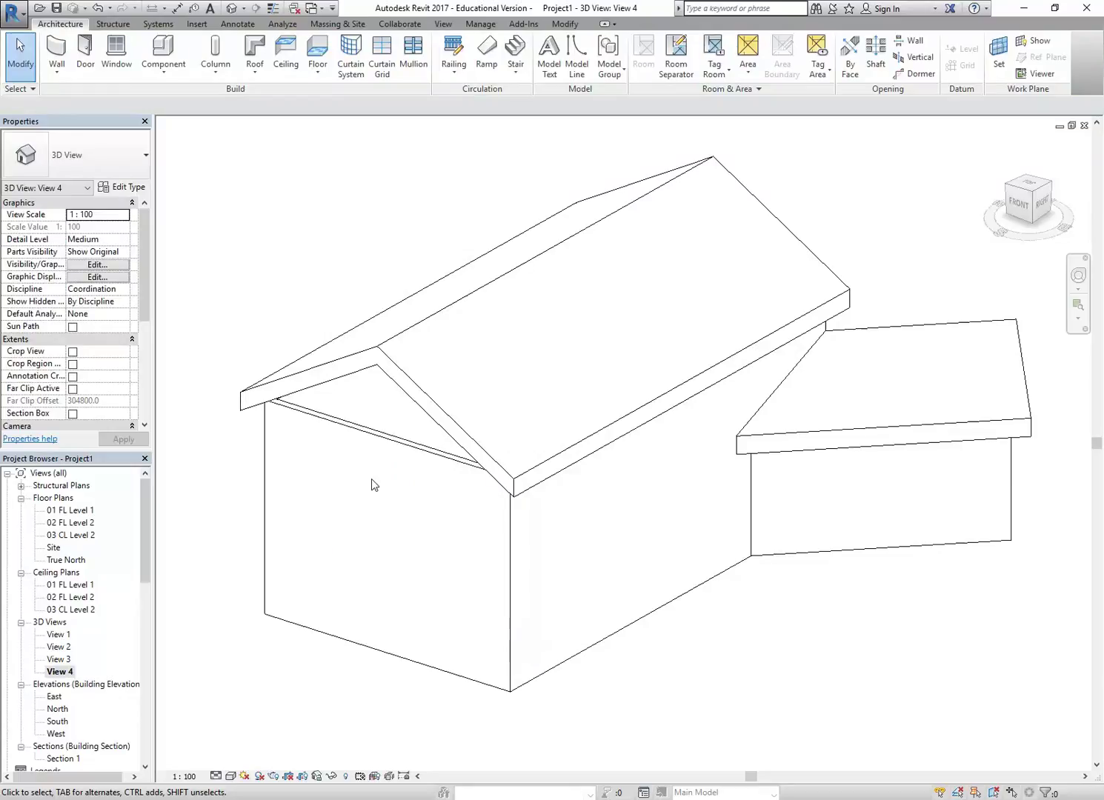
pyautogui.click(370, 439)
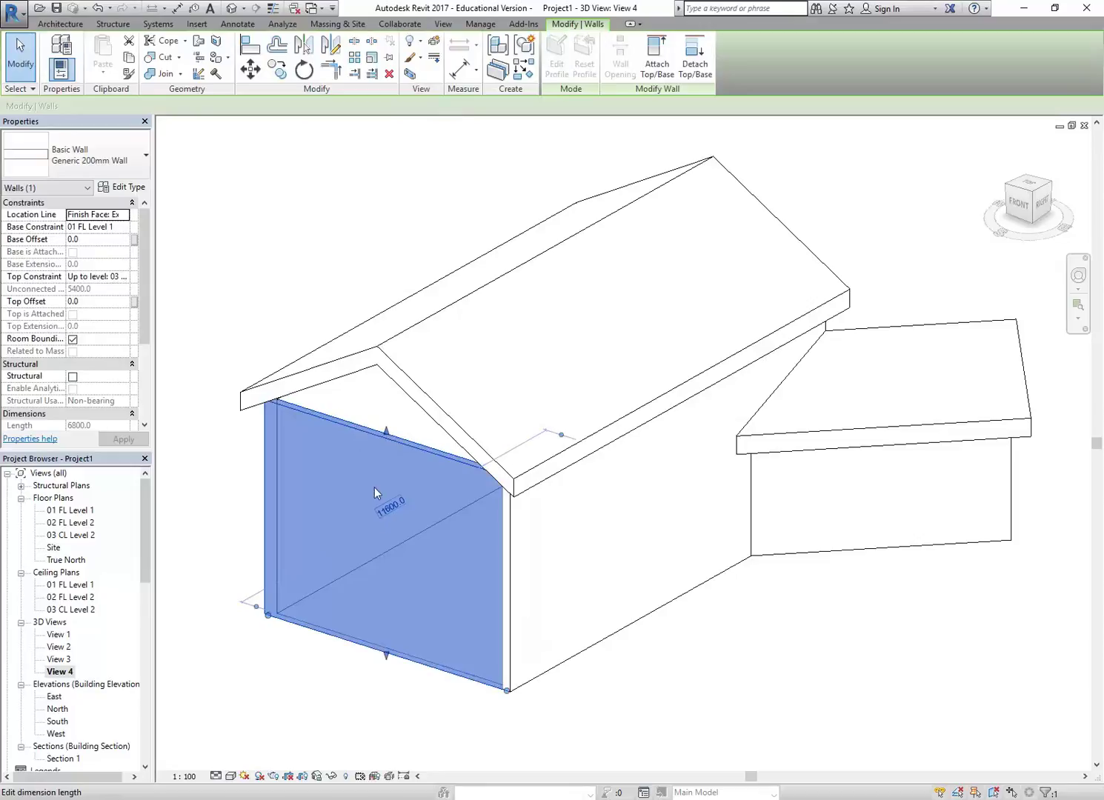
pyautogui.press('Escape')
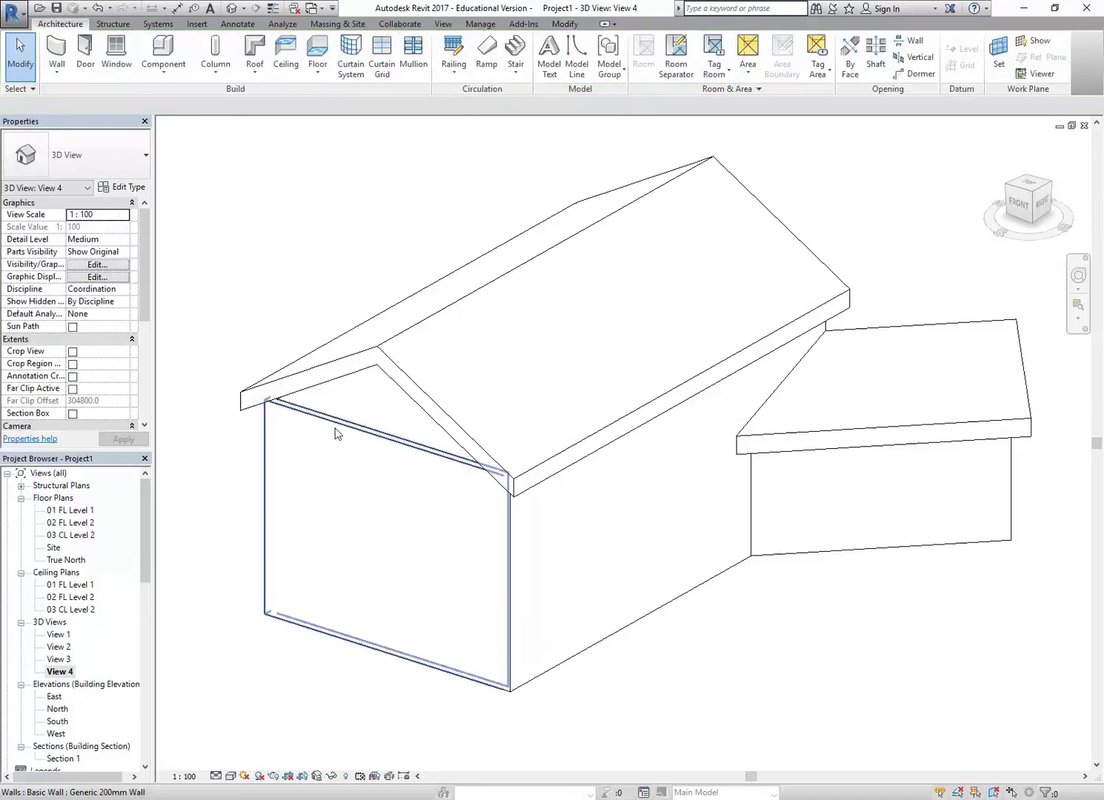
# - Attach the top of the main building's front gable wall to the underside of the main roof
pyautogui.click(335, 433)
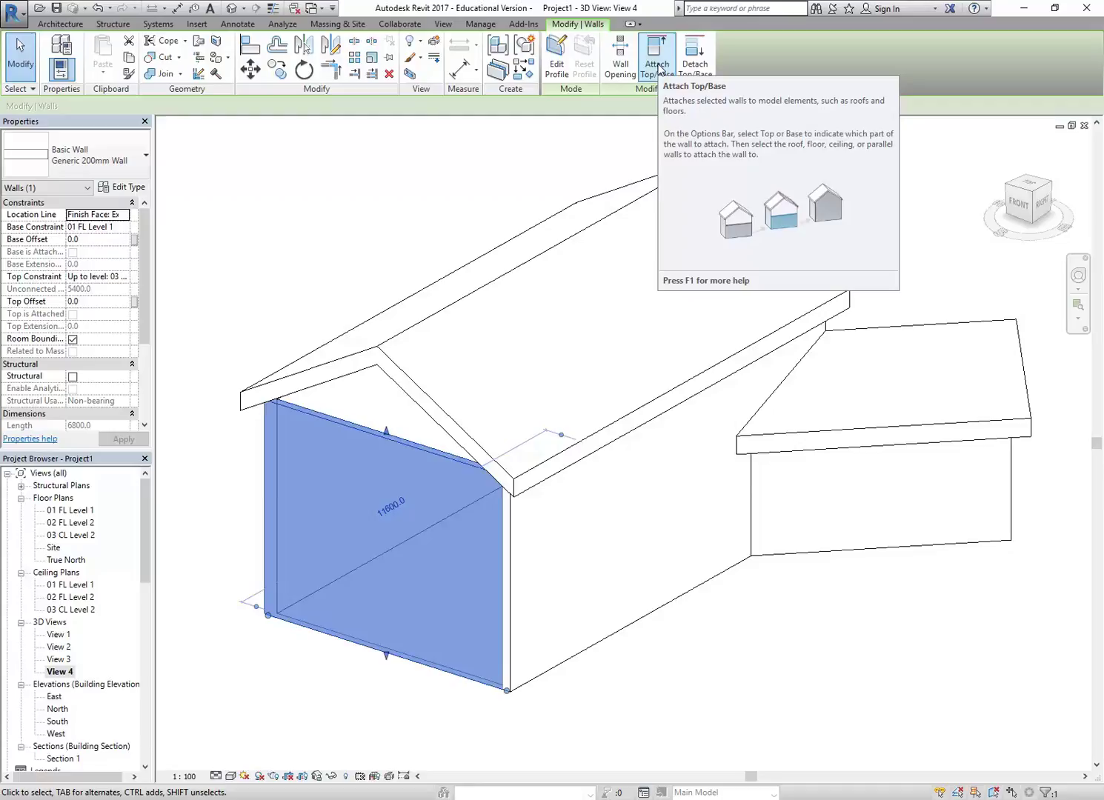
pyautogui.click(657, 66)
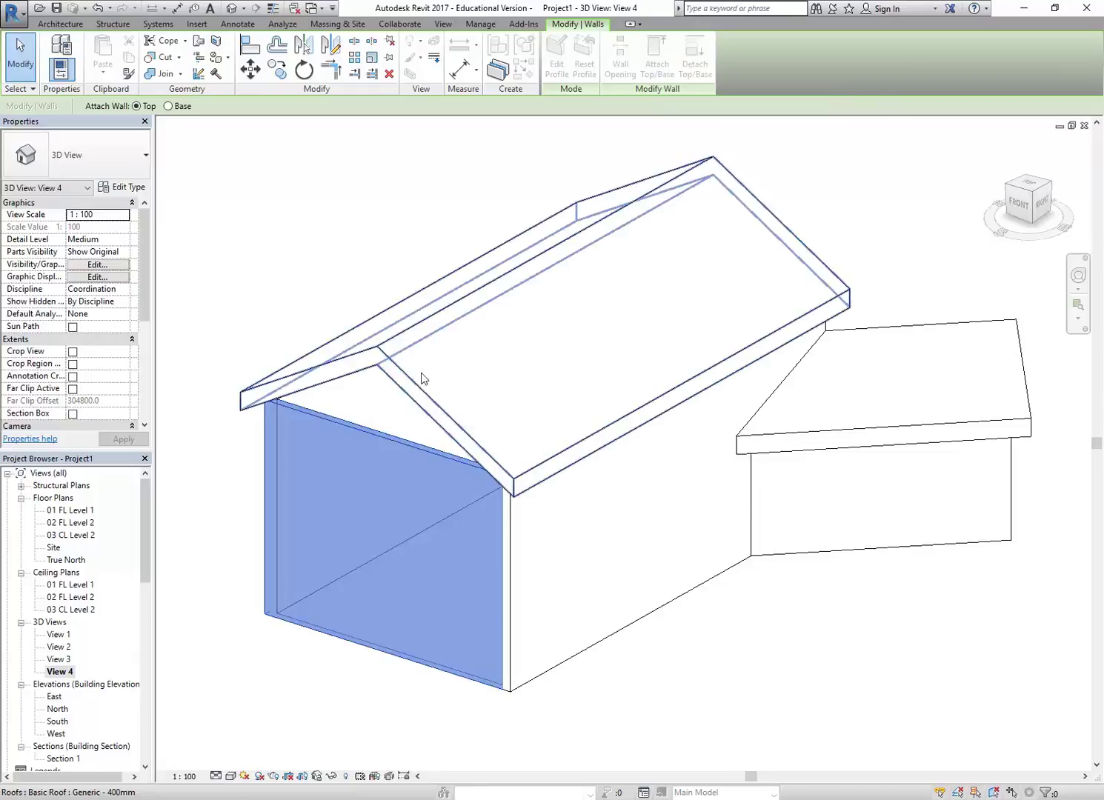
pyautogui.click(401, 338)
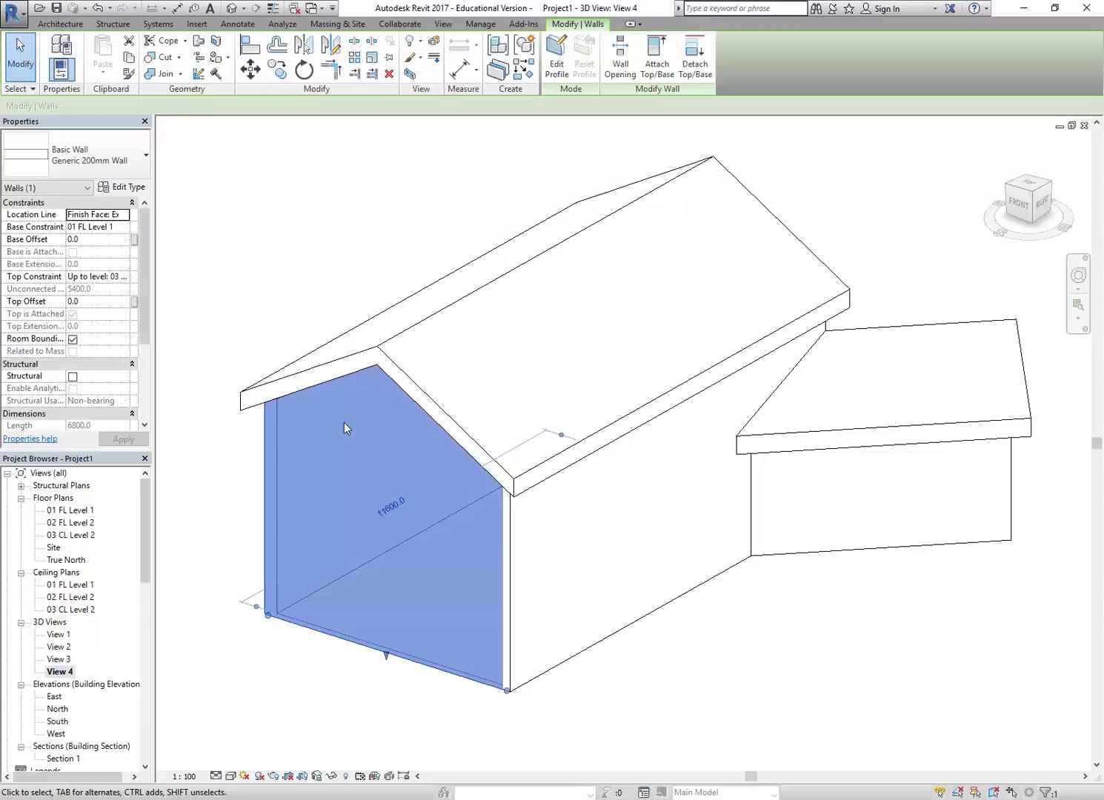
pyautogui.press('Escape')
# - Try to attach the top of the small extension's gable wall to the extension roof
pyautogui.scroll(-3, 343, 422)
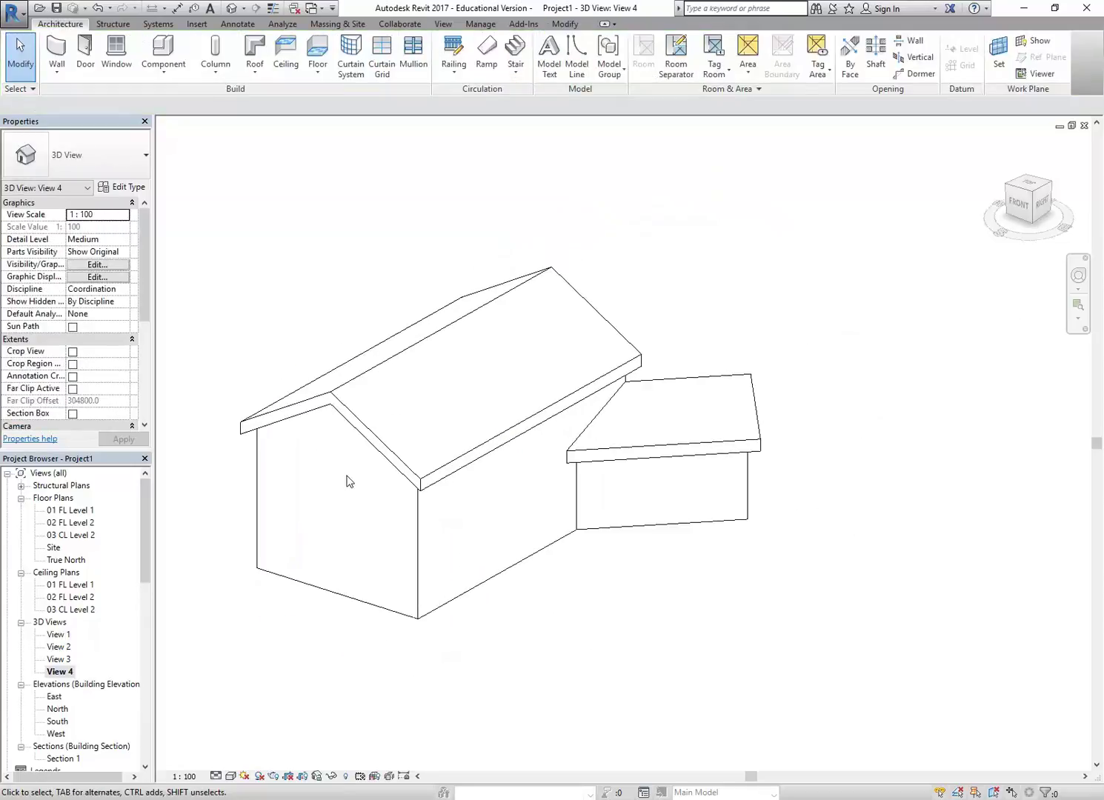
pyautogui.keyDown('shift'); pyautogui.moveTo(661, 561); pyautogui.dragTo(411, 539, button='middle'); pyautogui.keyUp('shift')
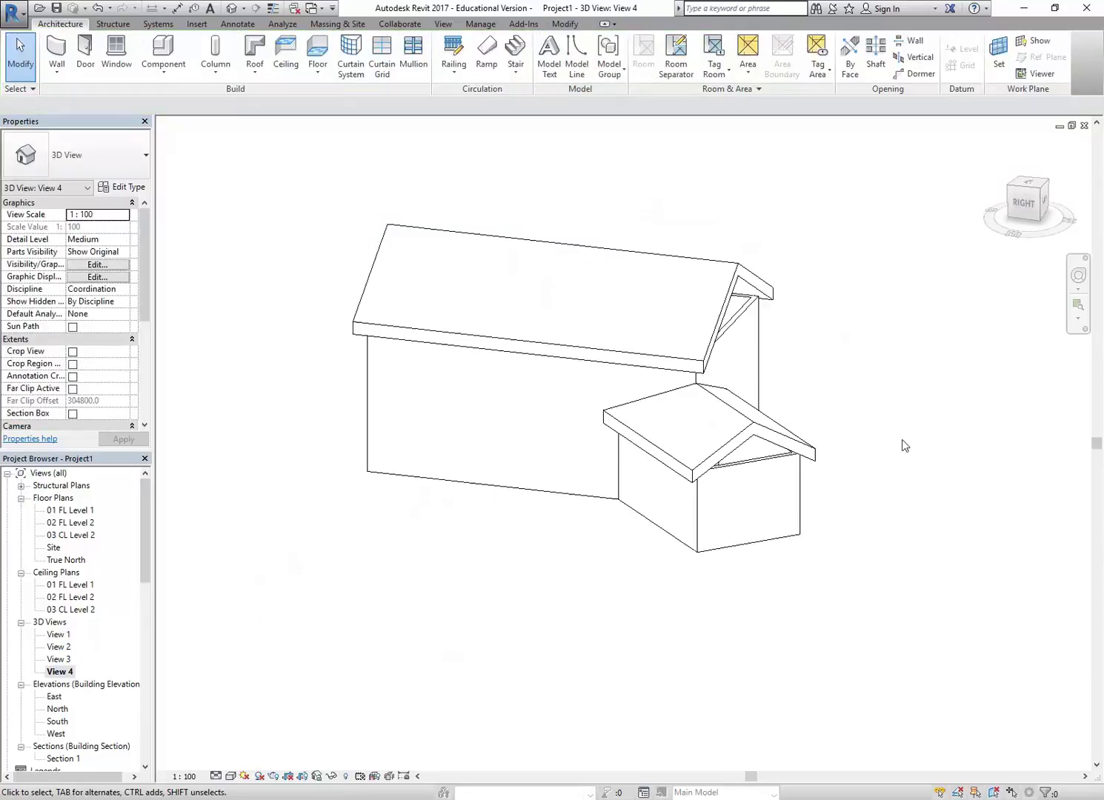
pyautogui.scroll(4, 758, 456)
pyautogui.click(762, 478)
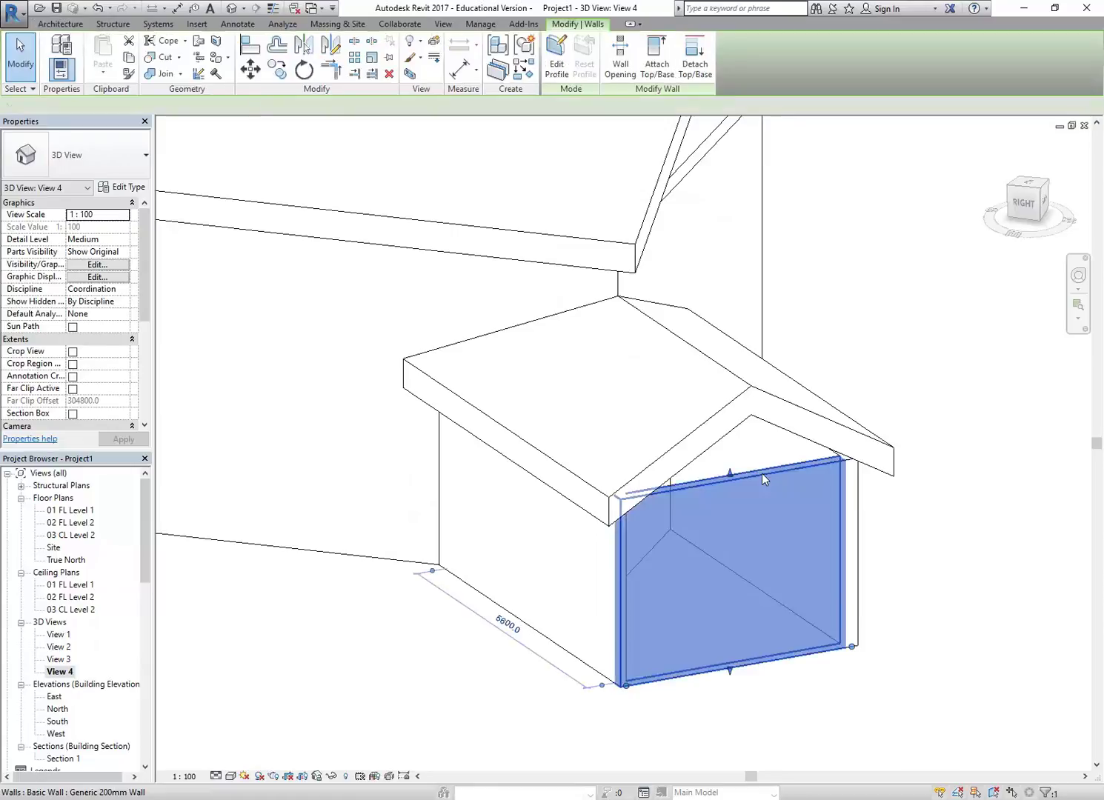
pyautogui.scroll(-2, 762, 474)
pyautogui.keyDown('shift'); pyautogui.moveTo(744, 536); pyautogui.dragTo(532, 538, button='middle'); pyautogui.keyUp('shift')
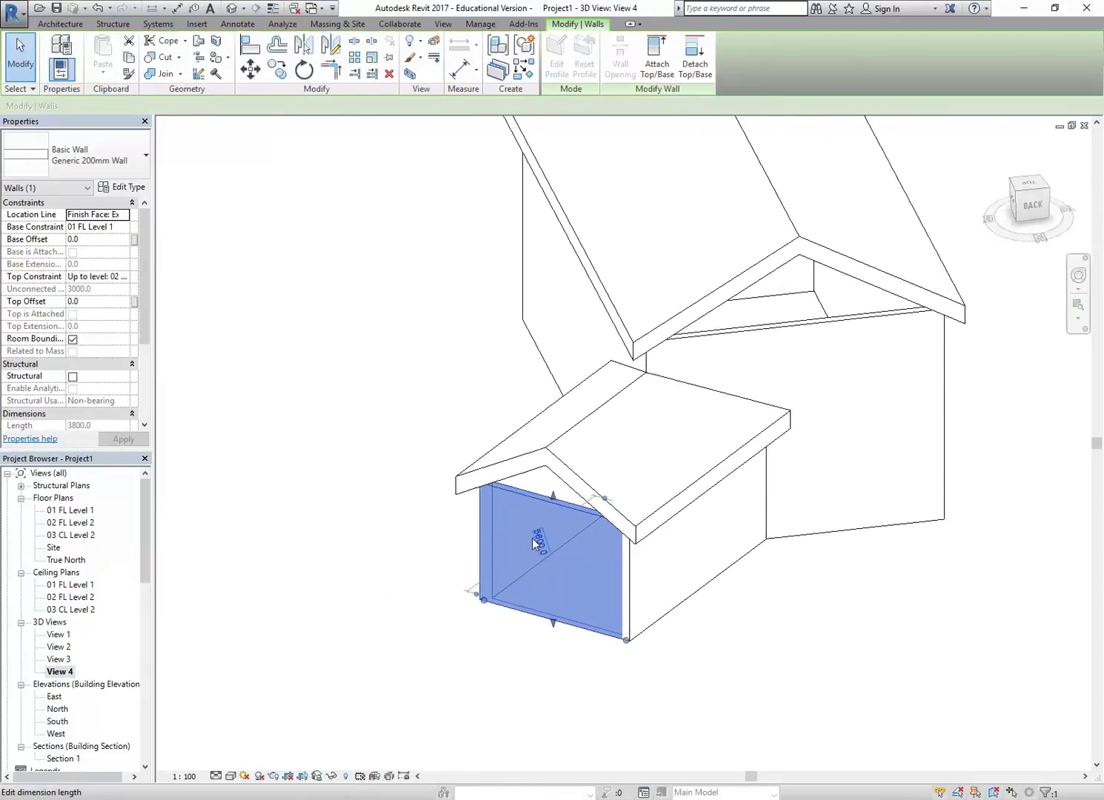
pyautogui.scroll(3, 532, 538)
pyautogui.scroll(-1, 381, 329)
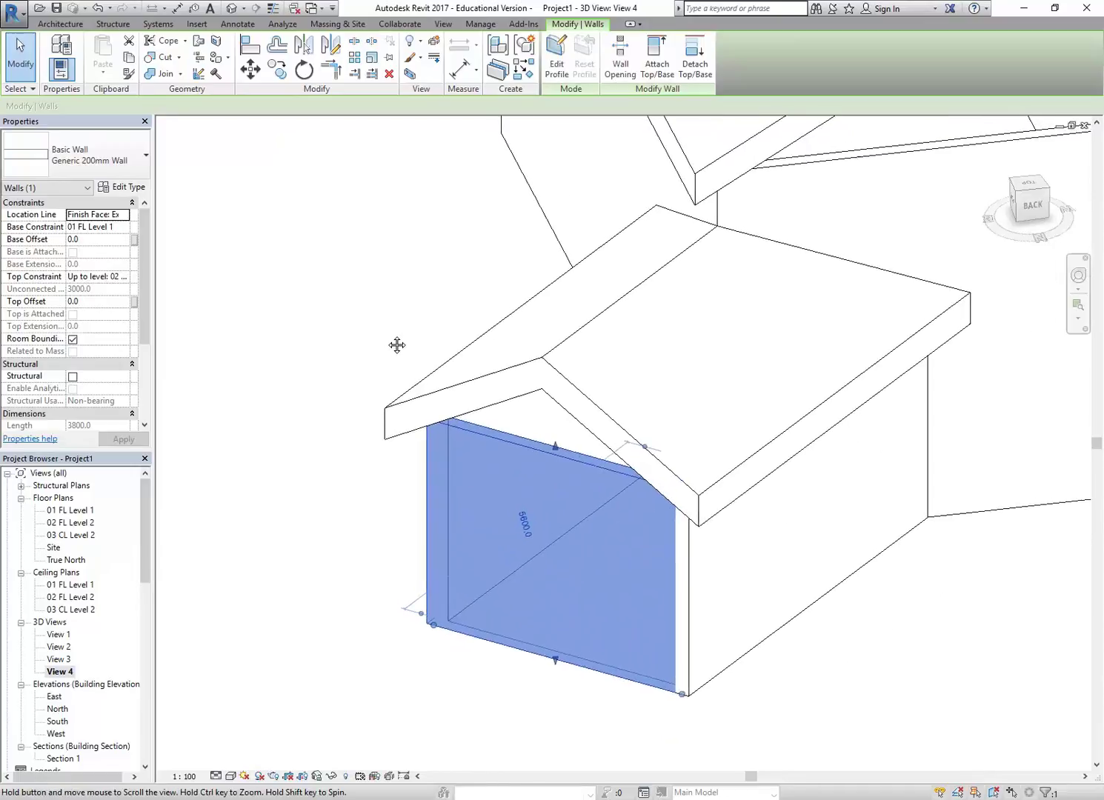
pyautogui.click(382, 319)
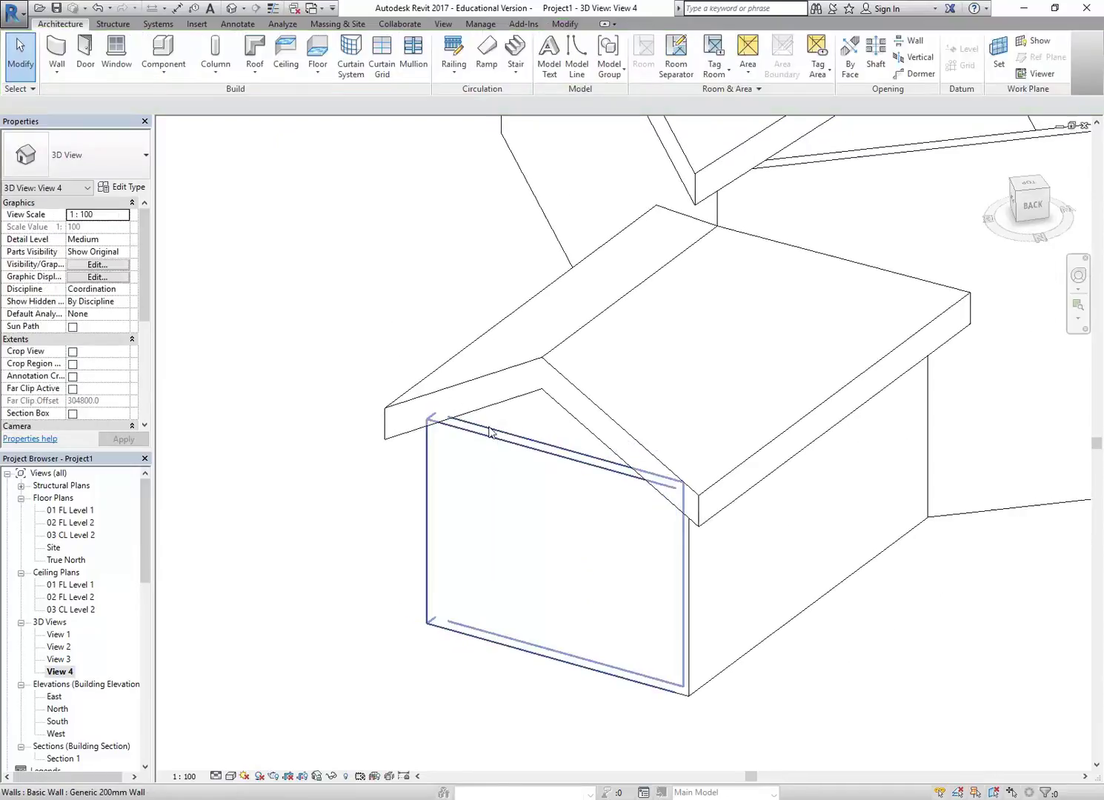
pyautogui.click(511, 440)
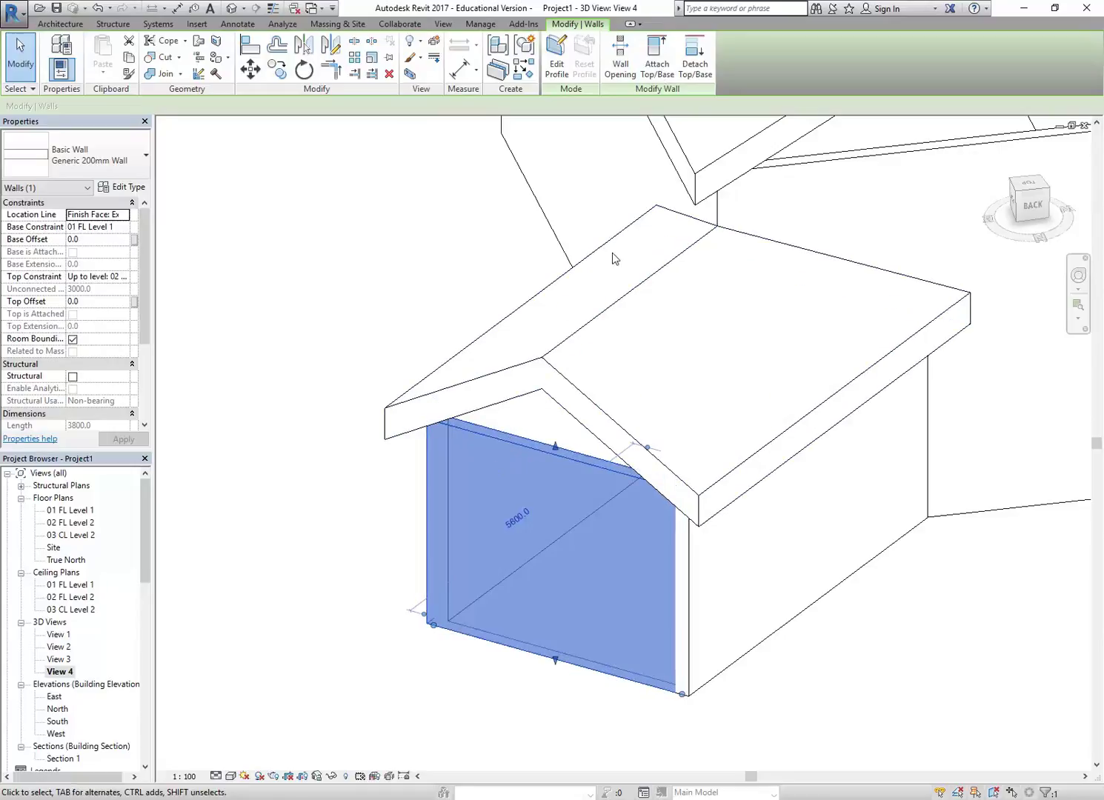
pyautogui.click(655, 68)
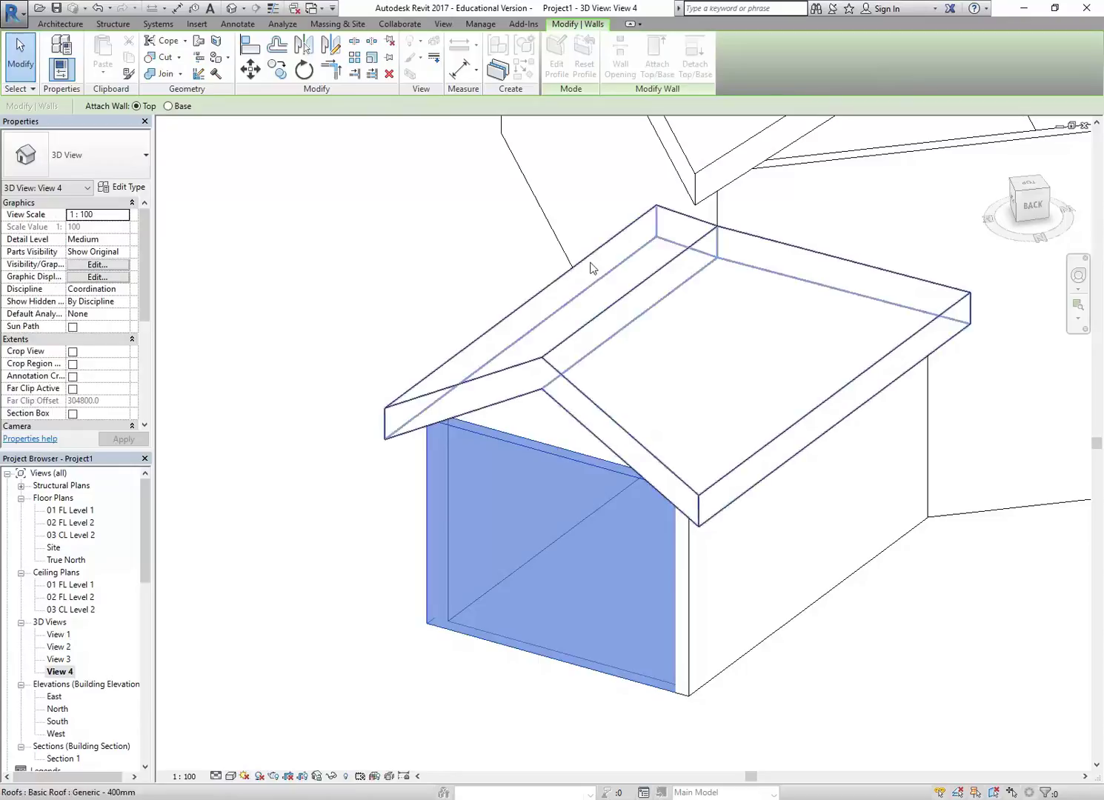
pyautogui.click(588, 339)
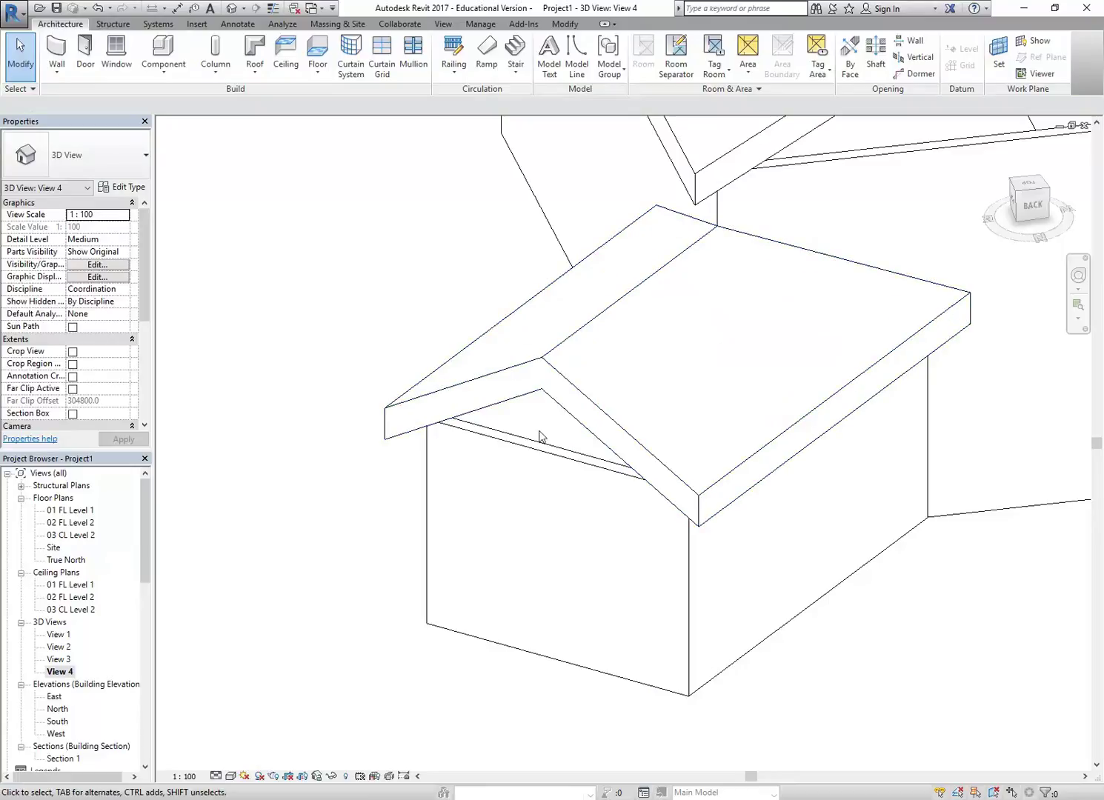
# - Attach the top of the small extension's gable wall to the extension's gable roof
pyautogui.click(544, 455)
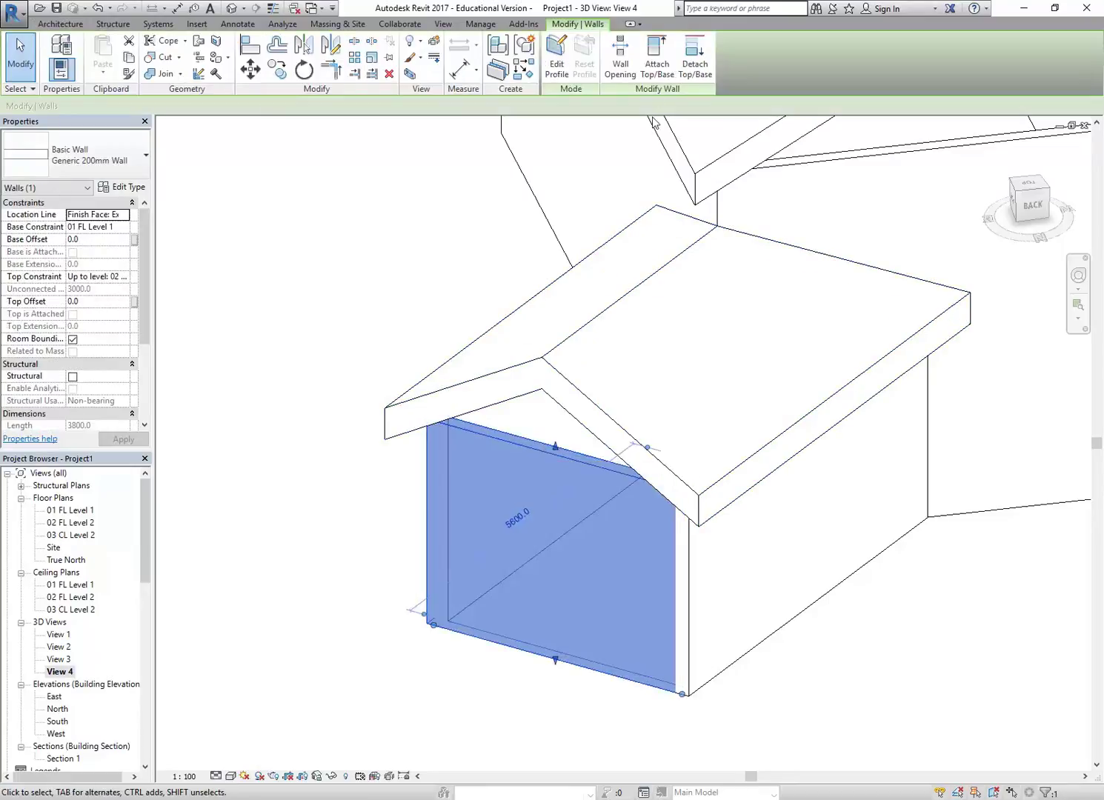
pyautogui.click(656, 59)
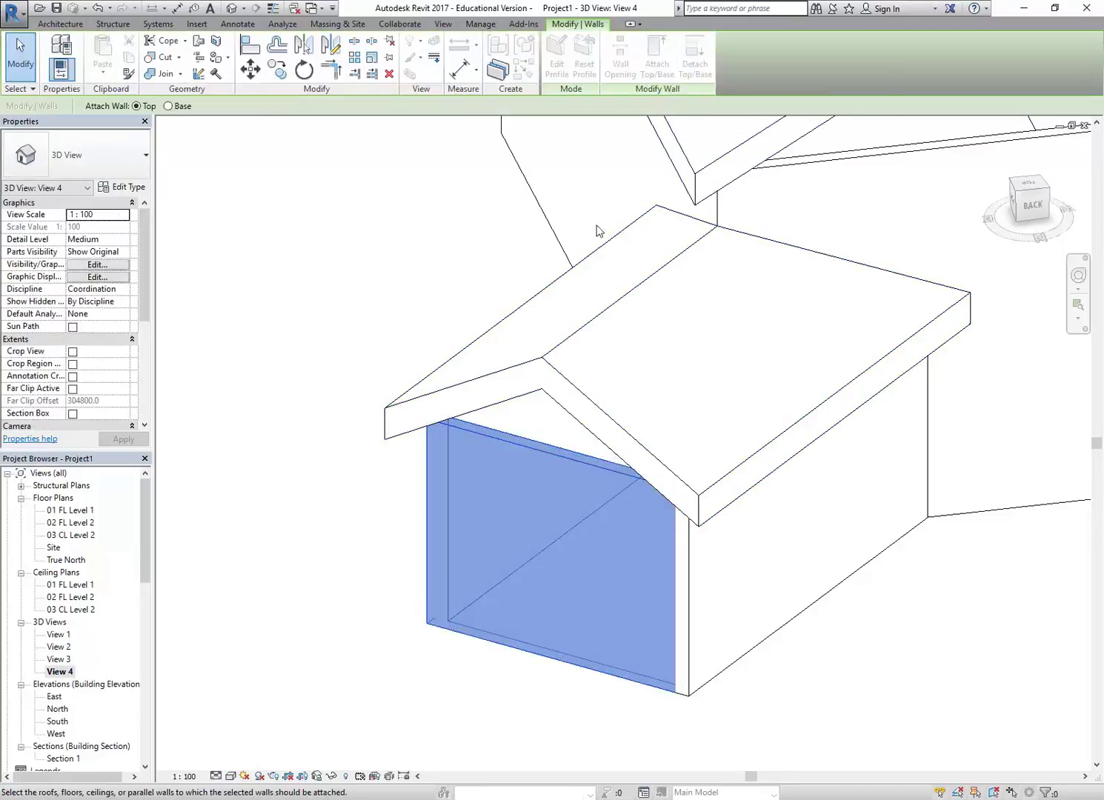
pyautogui.click(583, 331)
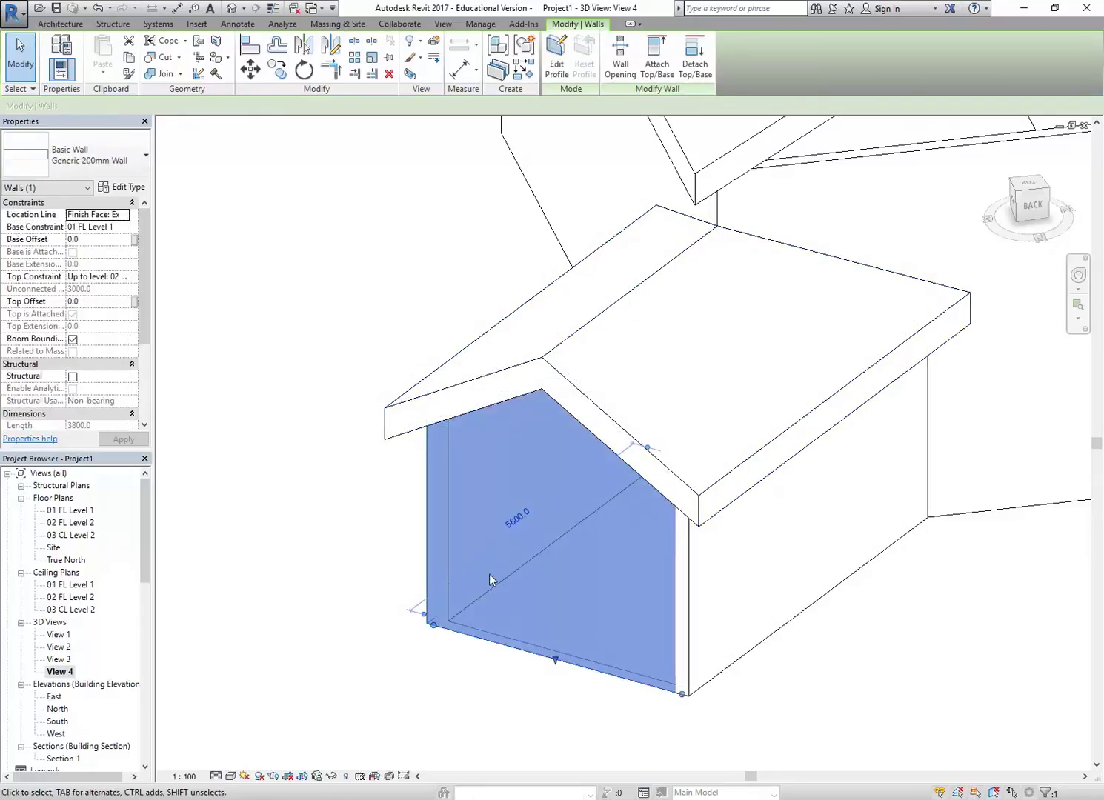
pyautogui.click(440, 697)
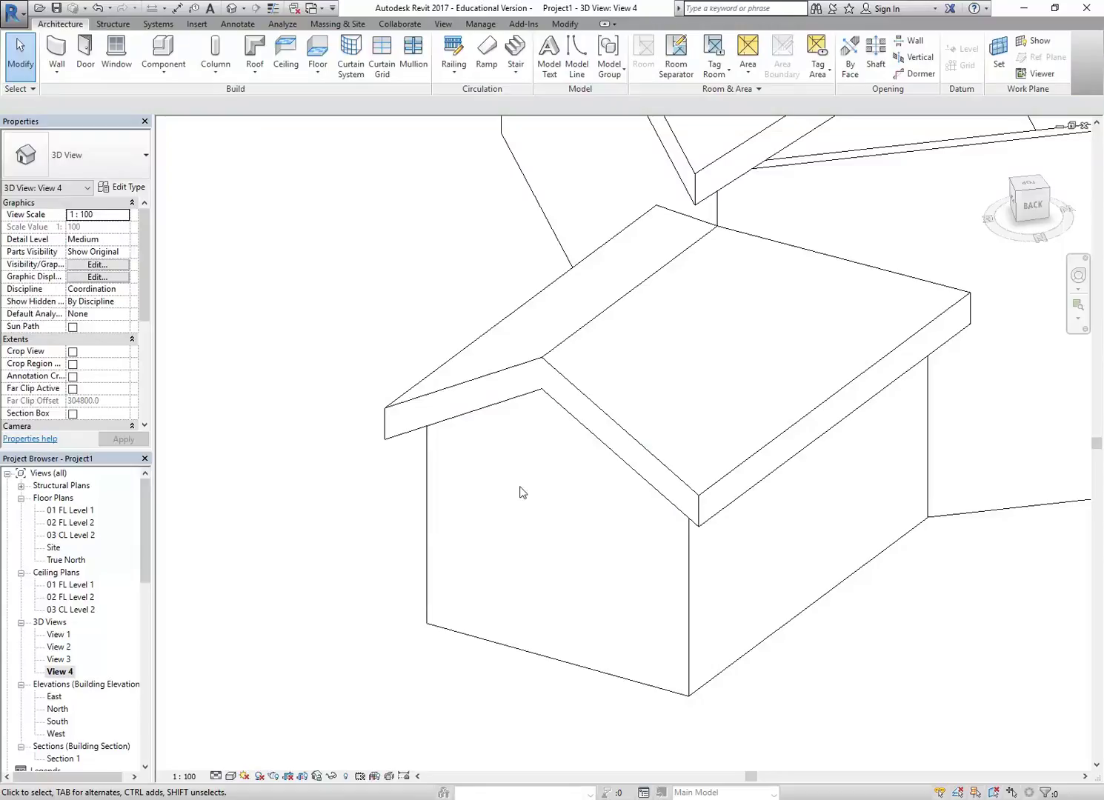
# - Attach the top of the extension's side wall, at the notched eaves corner beside the gable, to the extension roof
pyautogui.keyDown('shift'); pyautogui.moveTo(456, 470); pyautogui.dragTo(697, 349, button='middle'); pyautogui.keyUp('shift')
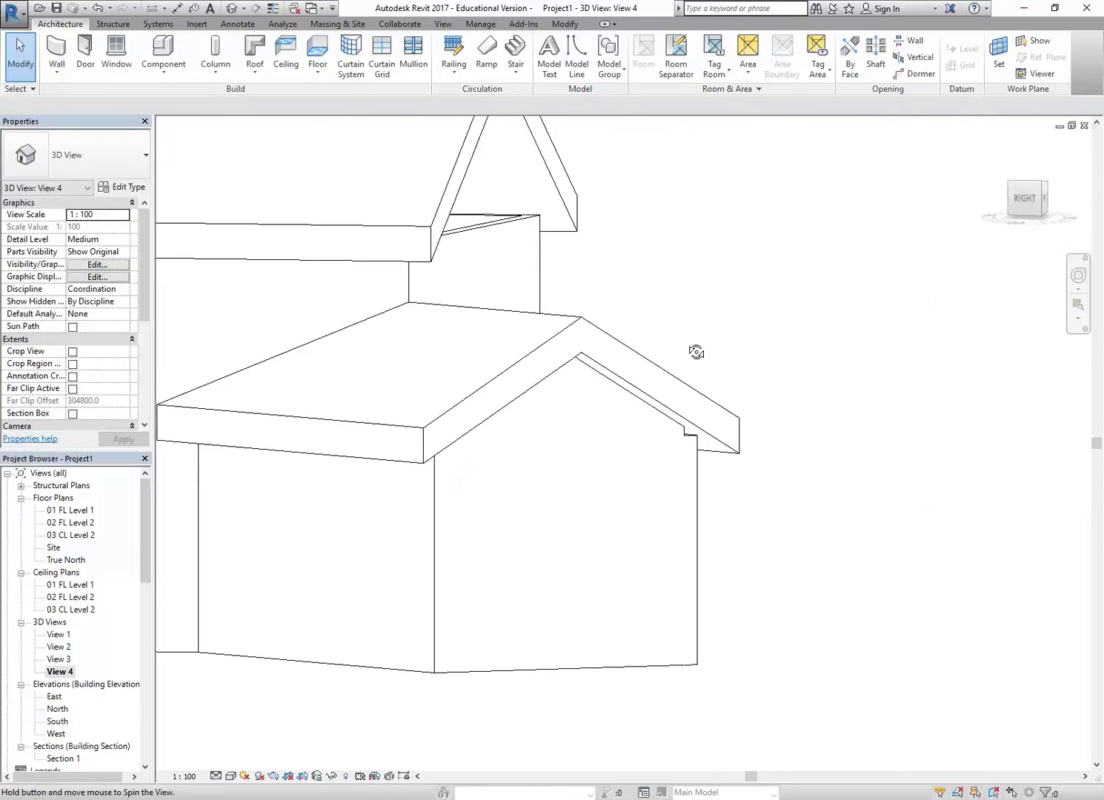
pyautogui.scroll(5, 699, 432)
pyautogui.scroll(3, 628, 516)
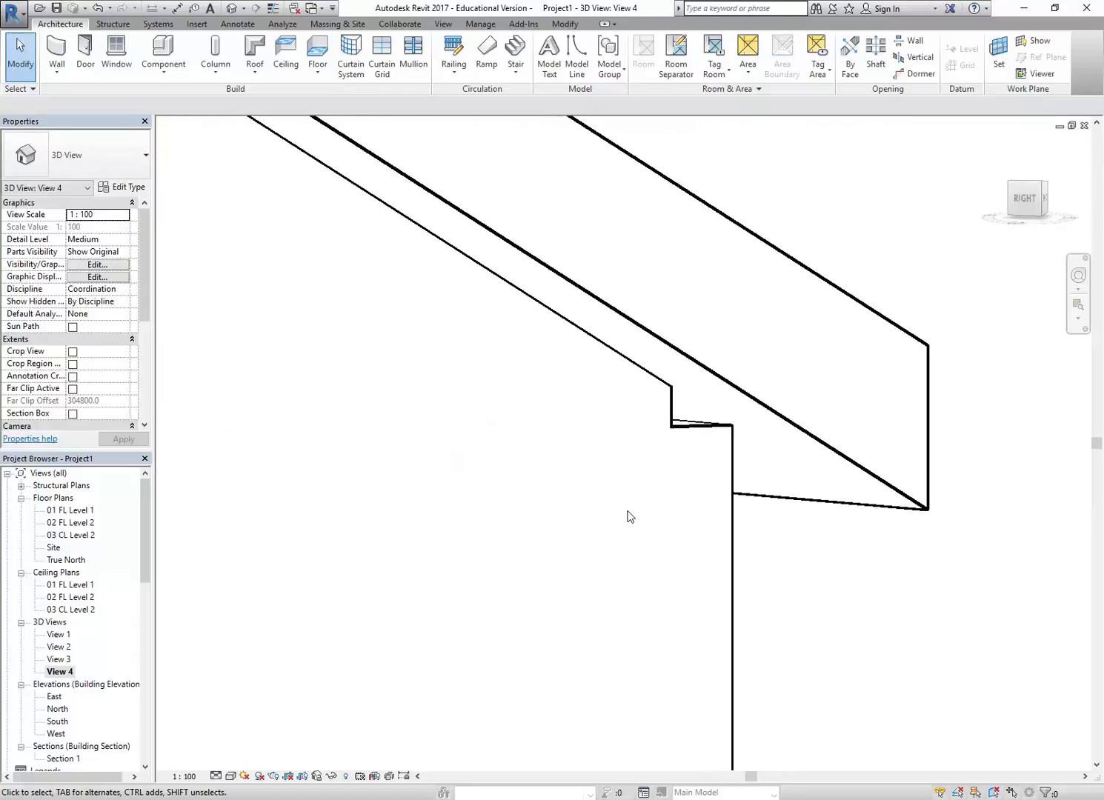
pyautogui.moveTo(628, 516); pyautogui.dragTo(571, 523, button='middle')
pyautogui.scroll(2, 646, 460)
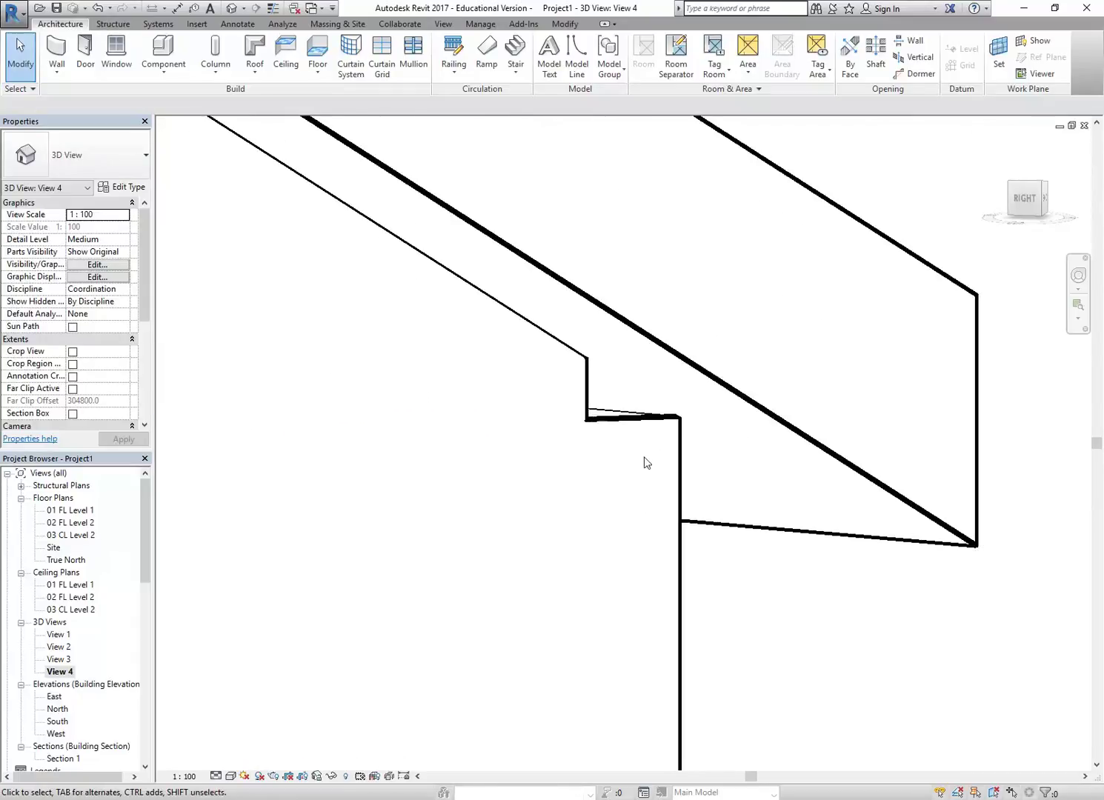
pyautogui.click(612, 423)
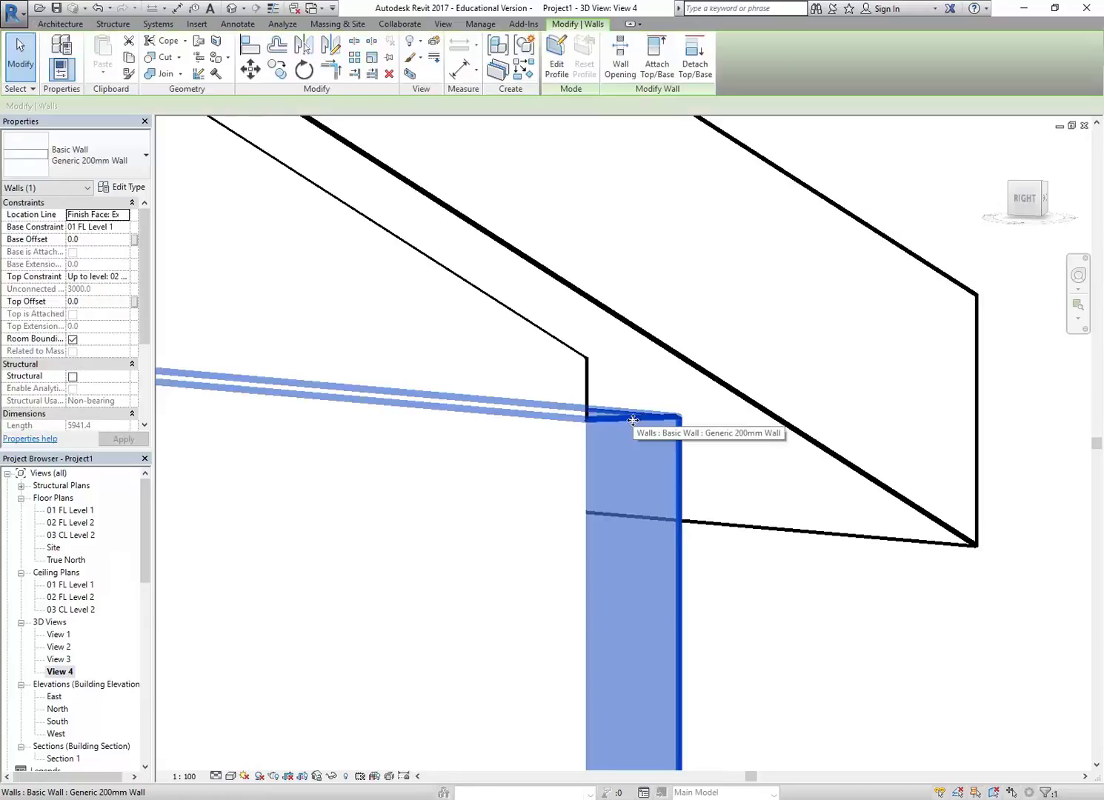
pyautogui.click(657, 69)
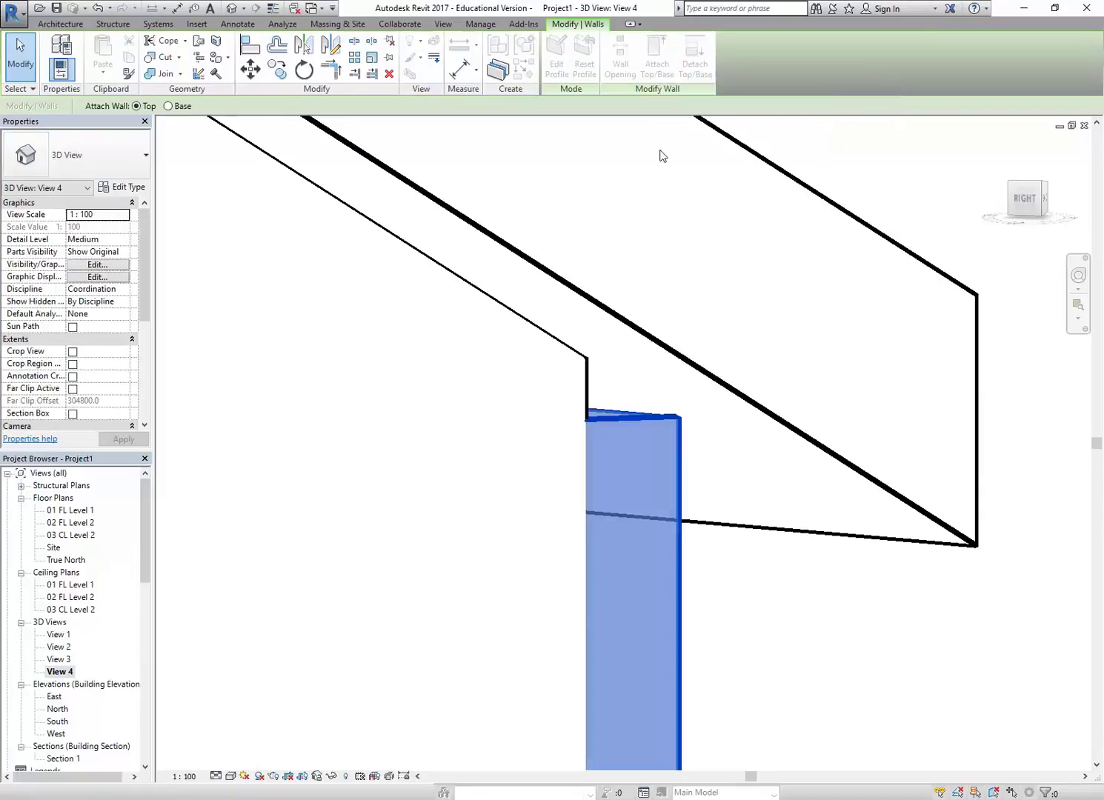
pyautogui.click(661, 350)
pyautogui.scroll(-5, 662, 350)
pyautogui.click(681, 224)
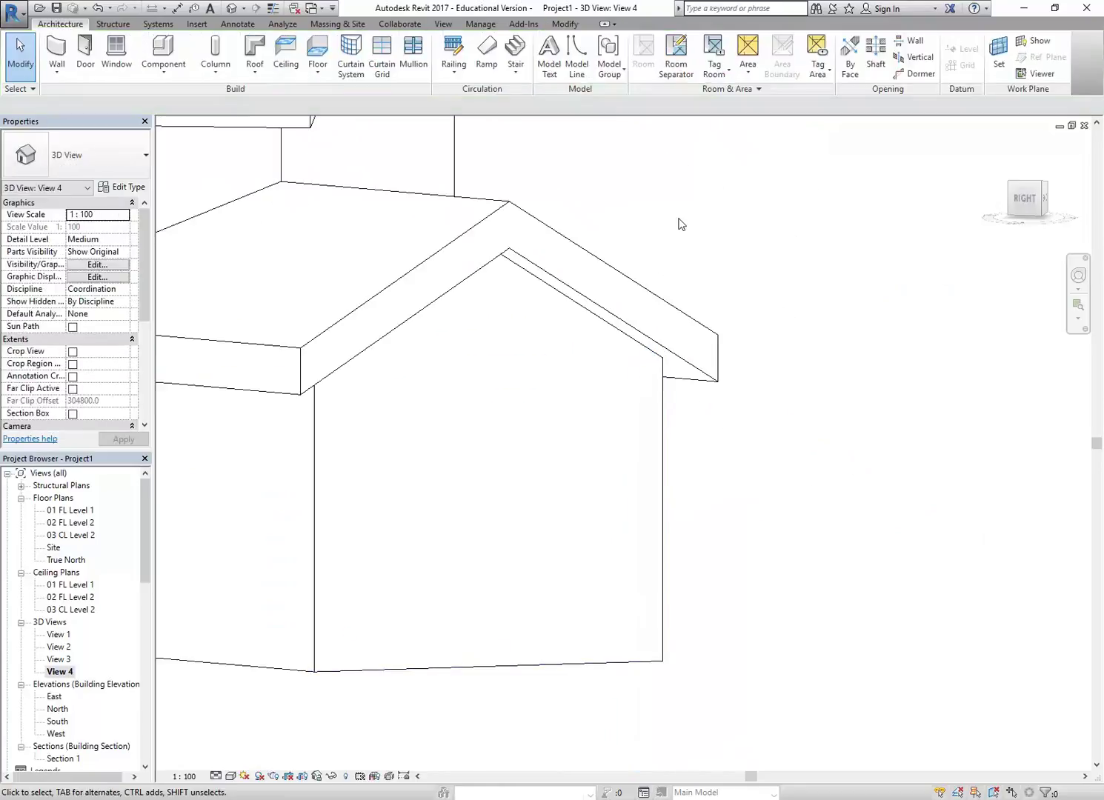
# - Attach the top of the main building's rear gable wall to the main roof, and undo the attachment
pyautogui.scroll(-3, 727, 312)
pyautogui.keyDown('shift'); pyautogui.moveTo(727, 313); pyautogui.dragTo(650, 375, button='middle'); pyautogui.keyUp('shift')
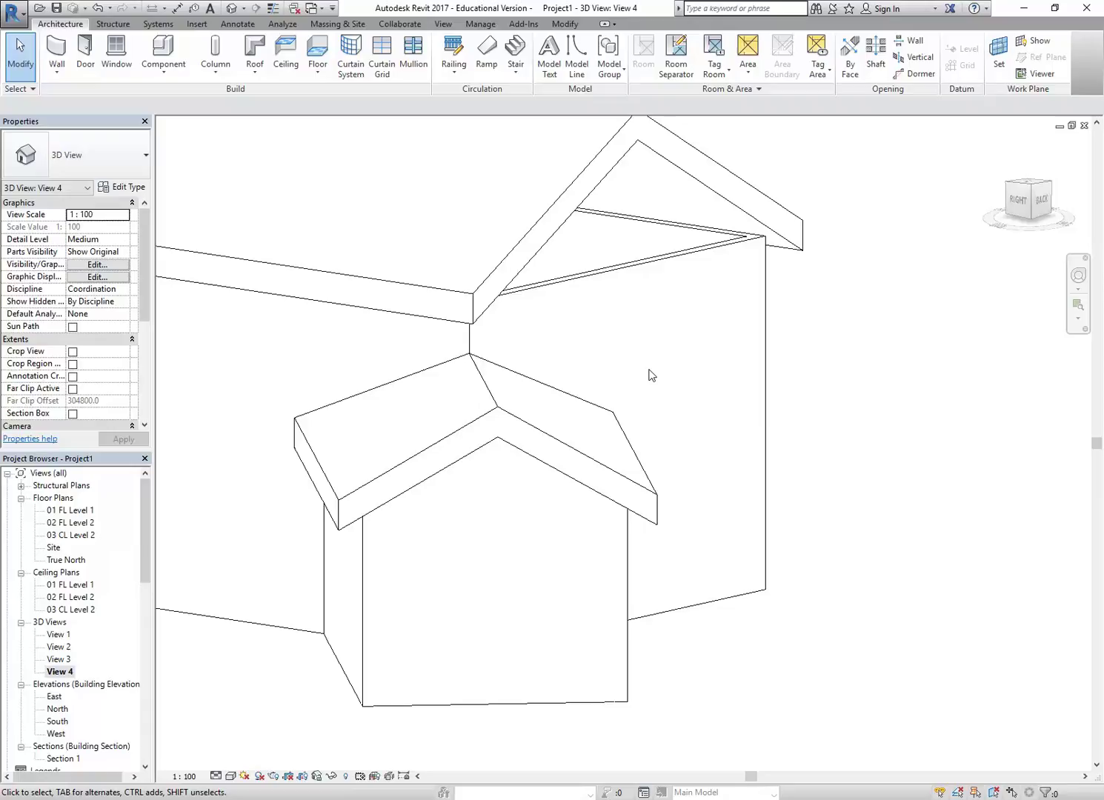
pyautogui.scroll(-1, 619, 384)
pyautogui.scroll(-1, 618, 385)
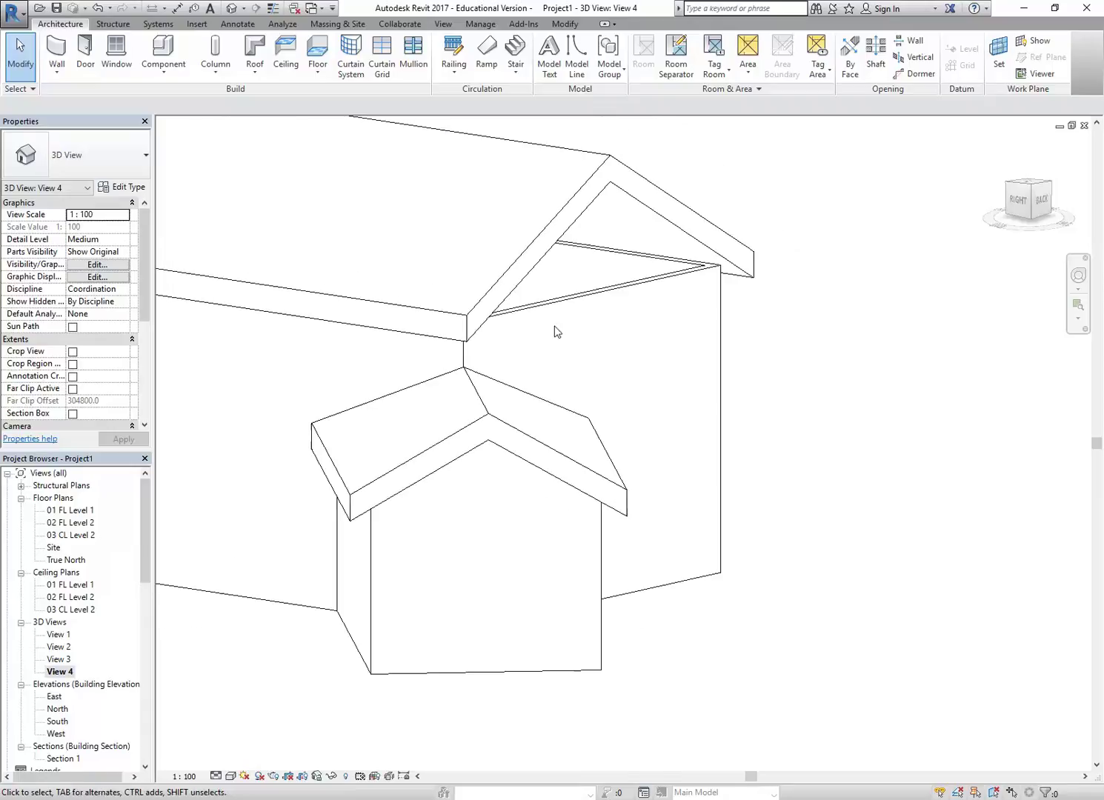
pyautogui.moveTo(554, 327); pyautogui.dragTo(619, 374, button='middle')
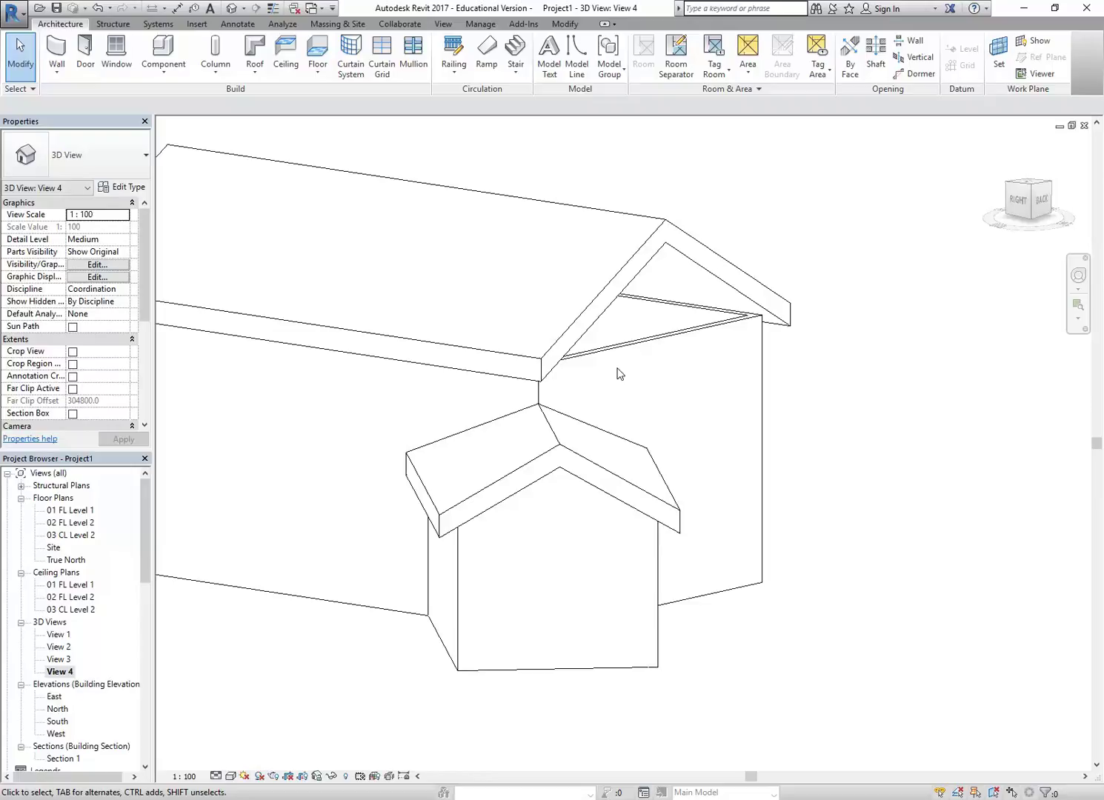
pyautogui.scroll(1, 619, 375)
pyautogui.moveTo(619, 374); pyautogui.dragTo(601, 382, button='middle')
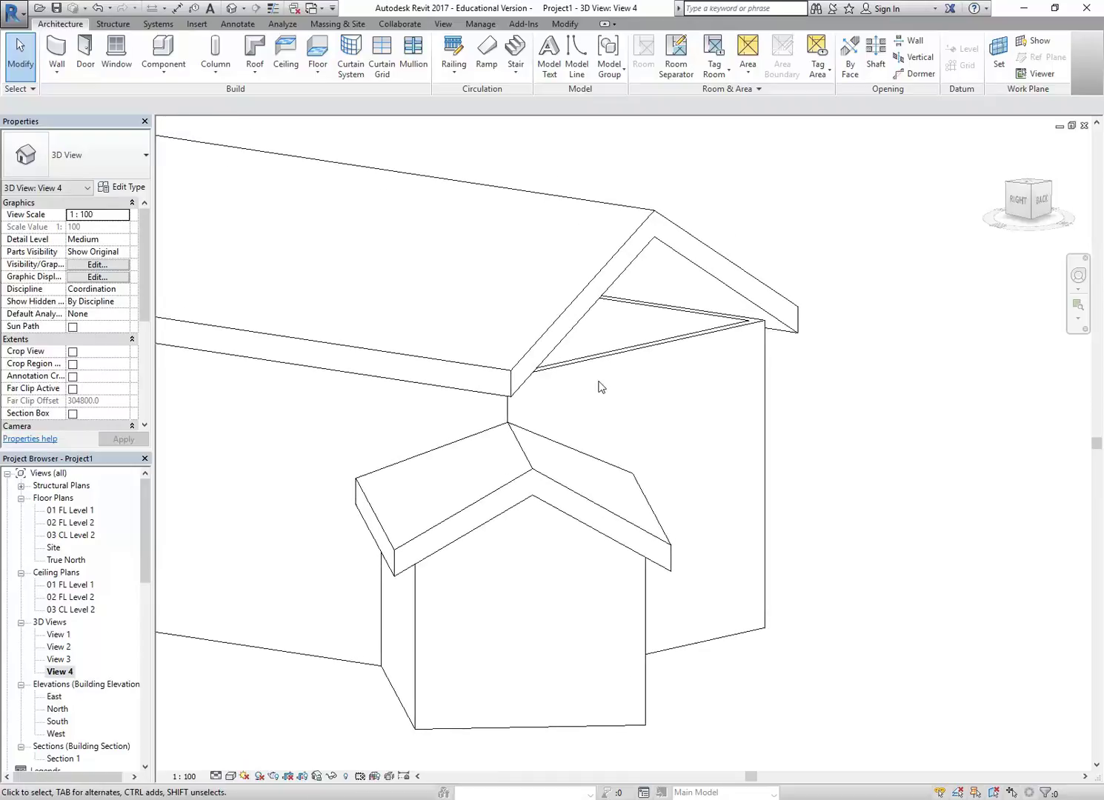
pyautogui.click(640, 352)
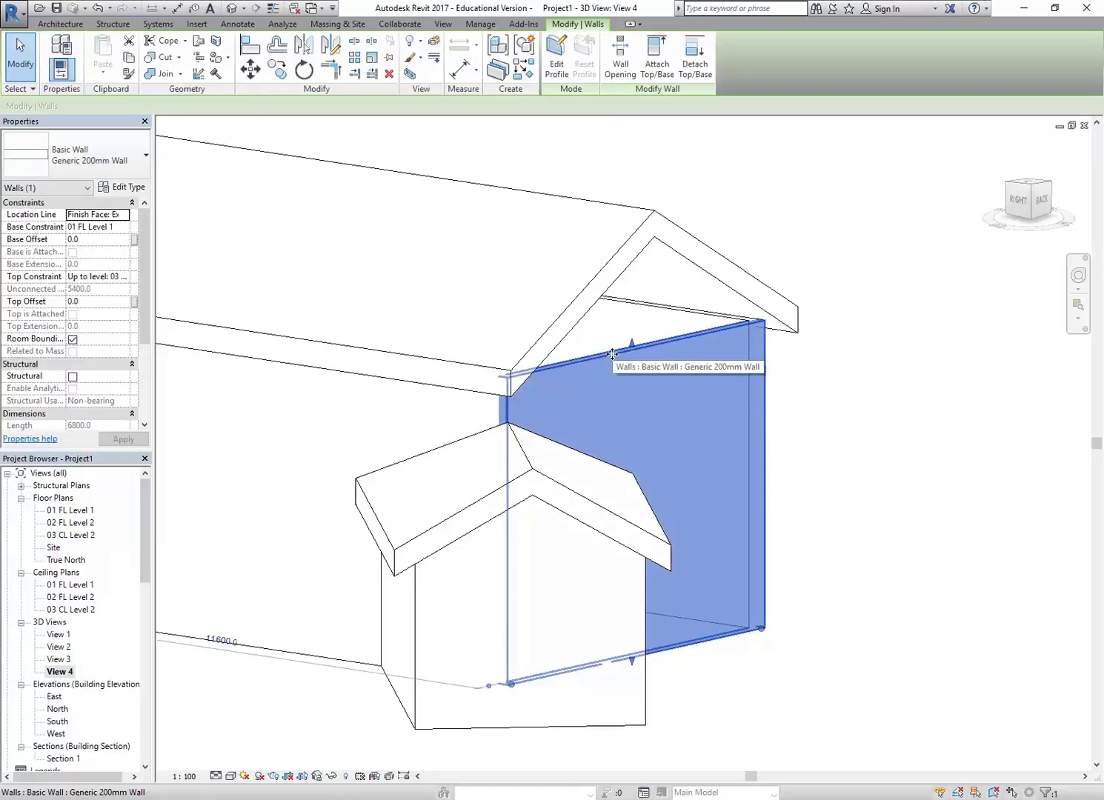
pyautogui.press('Escape')
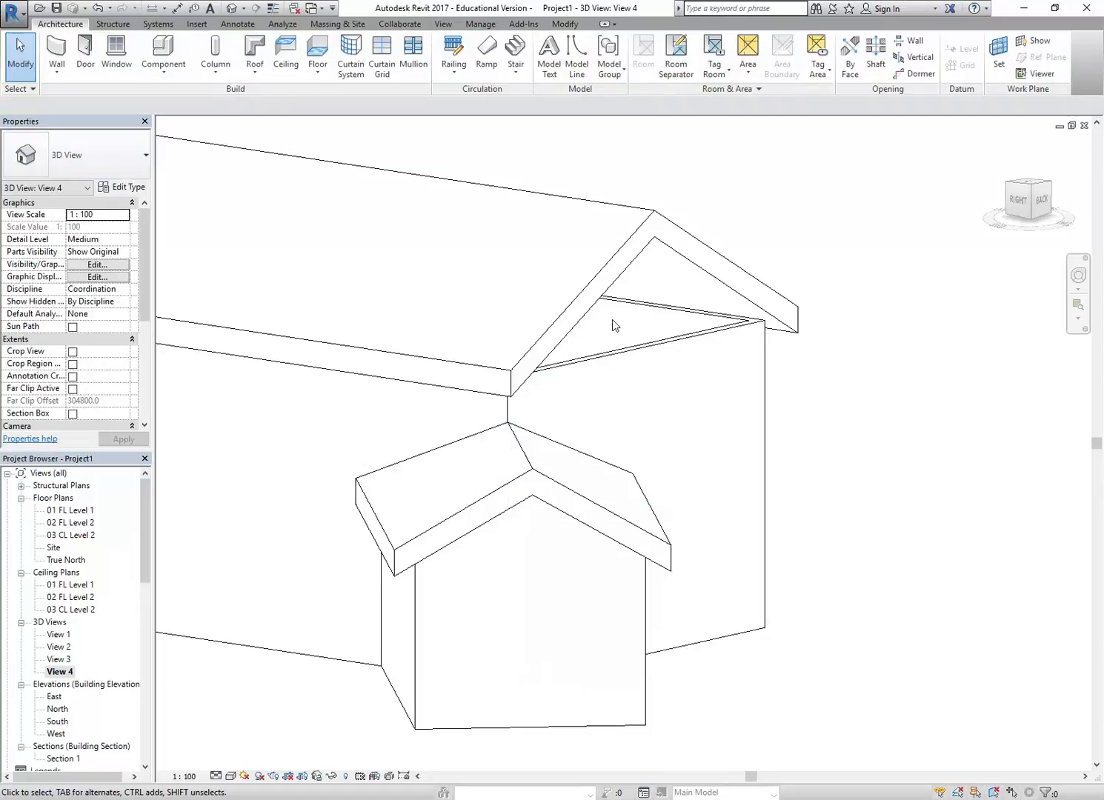
pyautogui.scroll(2, 612, 324)
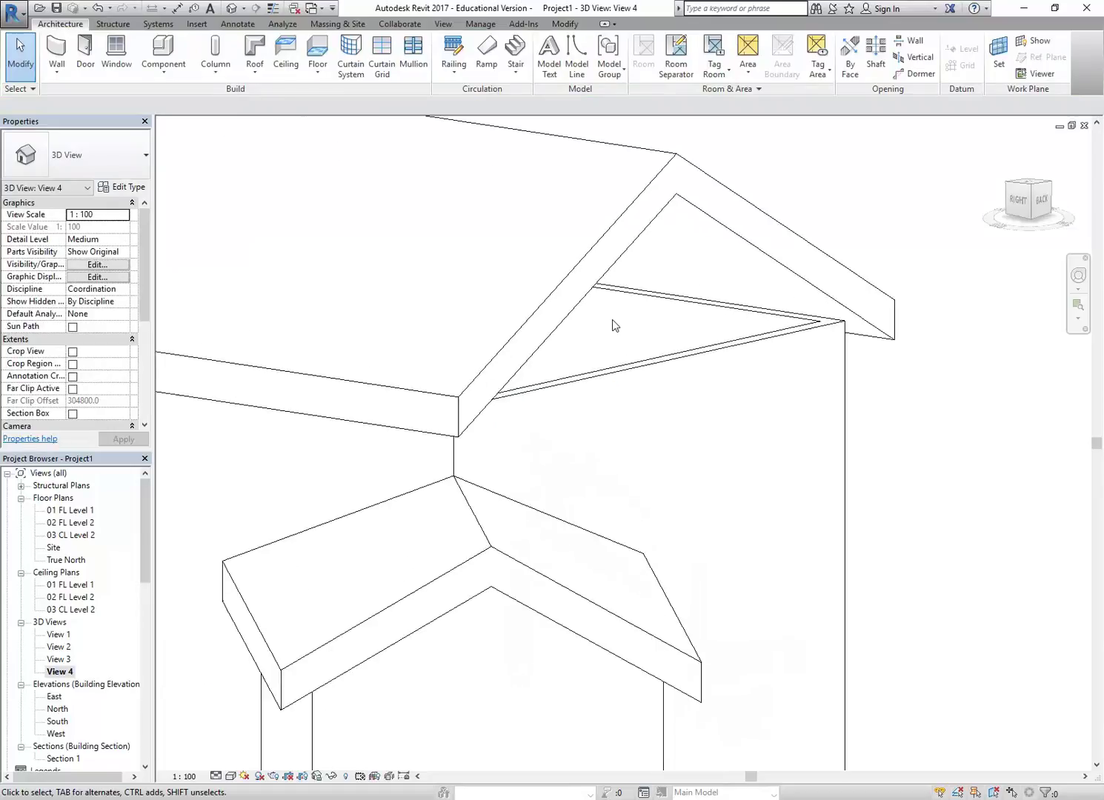
pyautogui.click(626, 370)
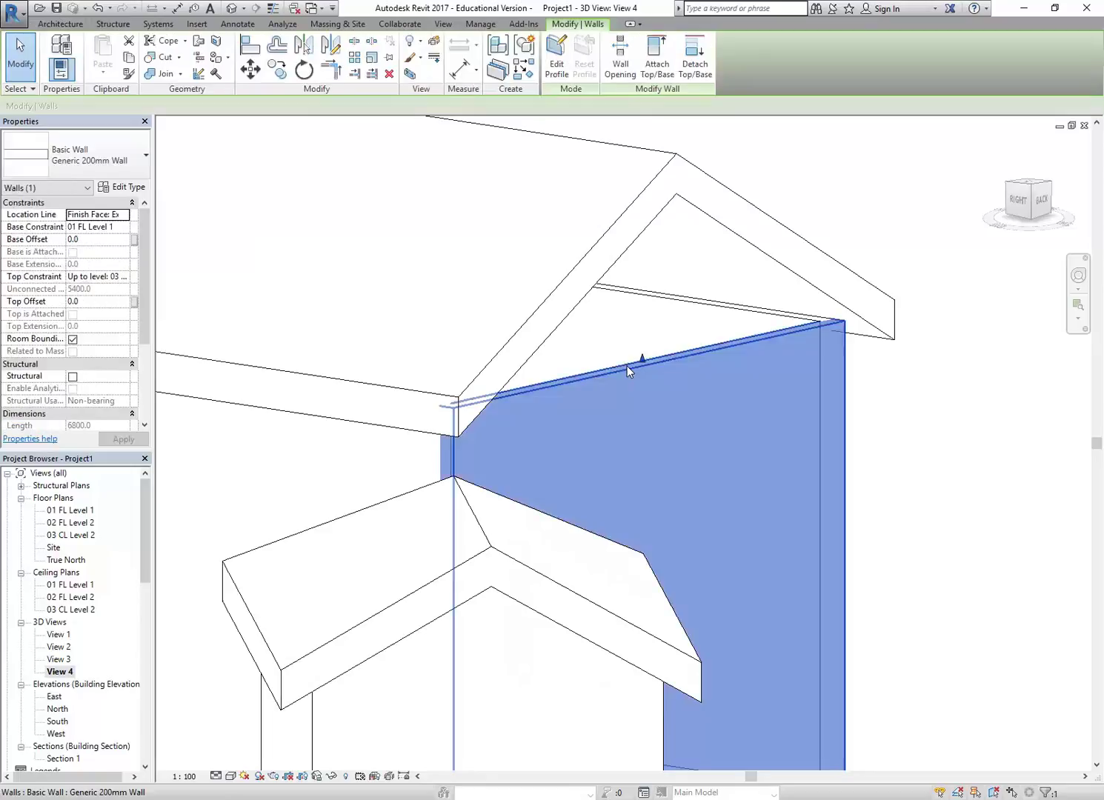
pyautogui.click(657, 59)
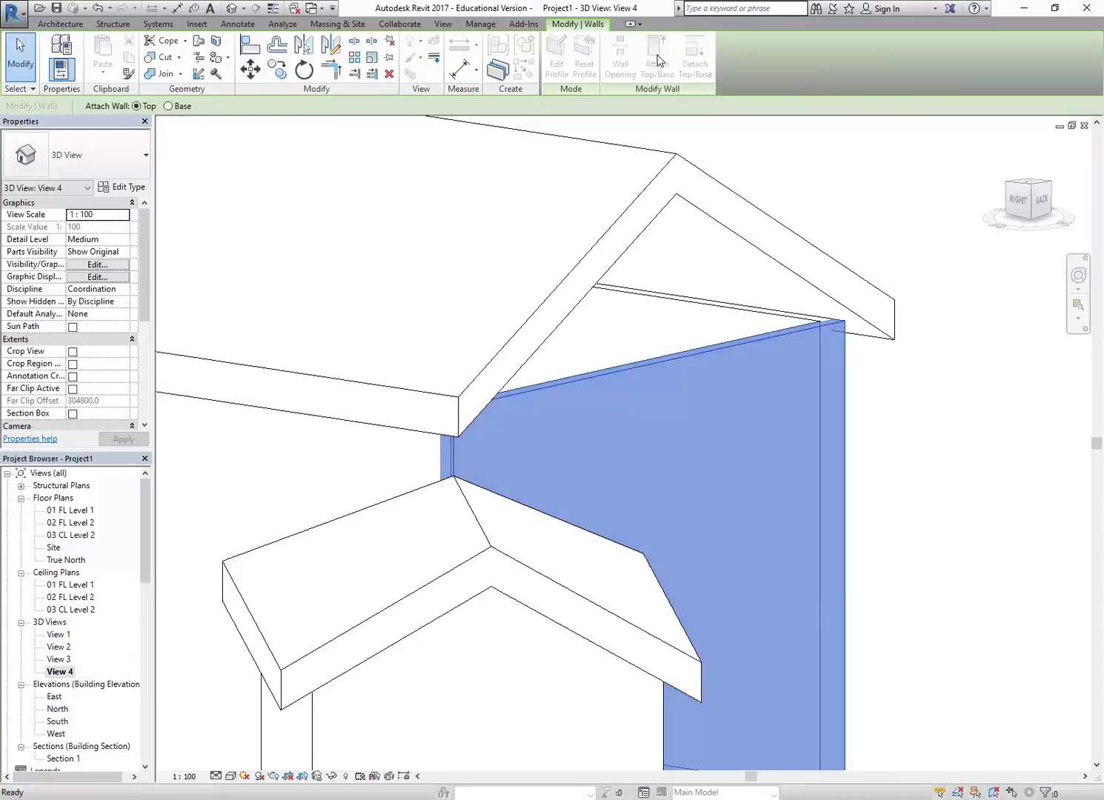
pyautogui.click(658, 179)
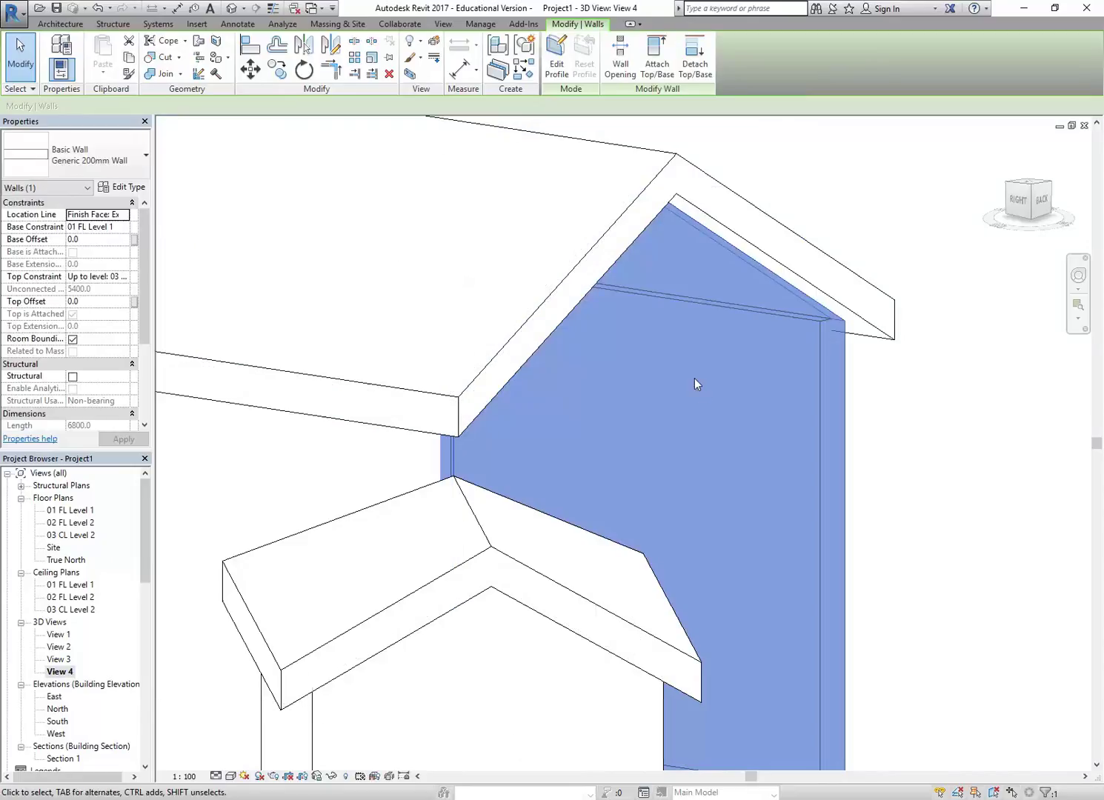
pyautogui.press('Escape')
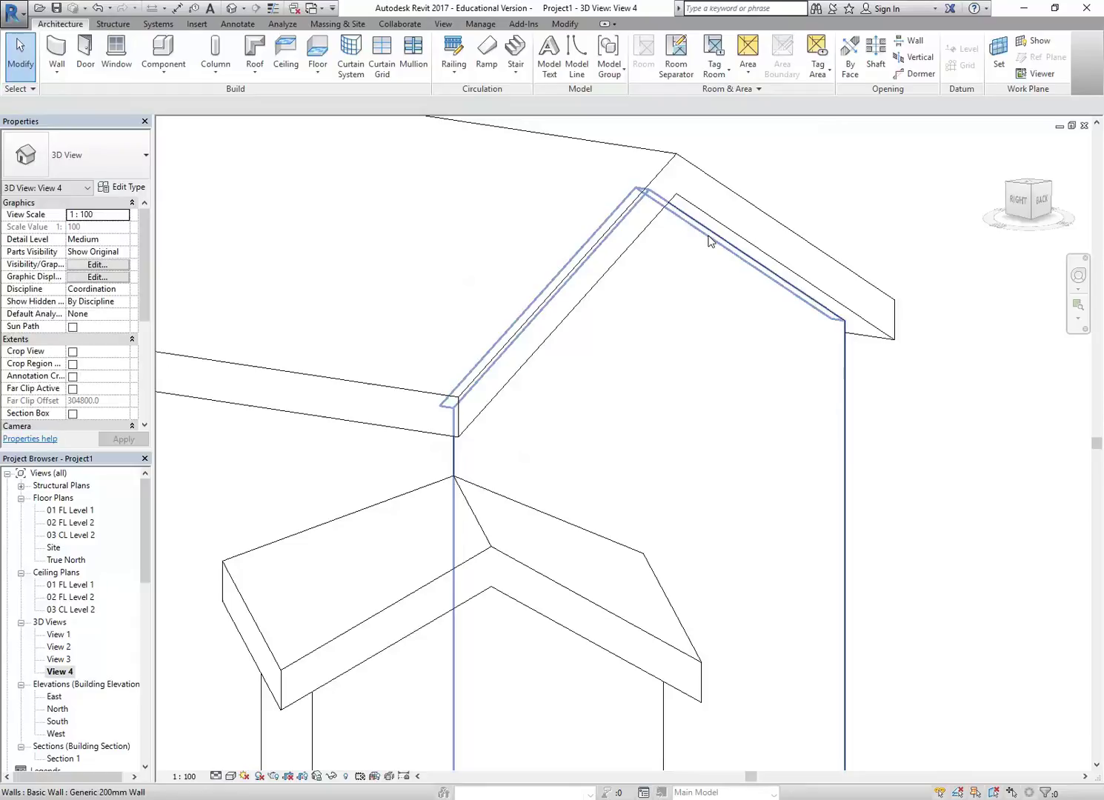
pyautogui.scroll(-2, 707, 240)
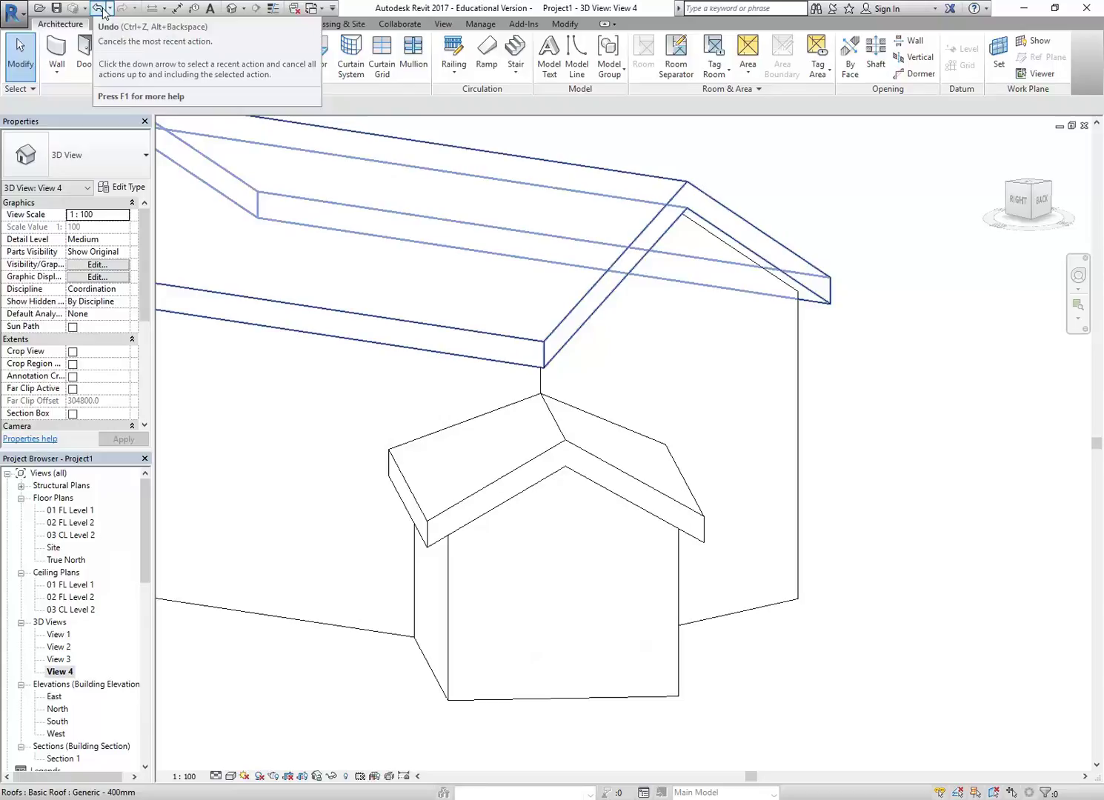
# - Select the whole connected chain of main building walls and attach their tops to the main roof in one operation
pyautogui.scroll(2, 588, 309)
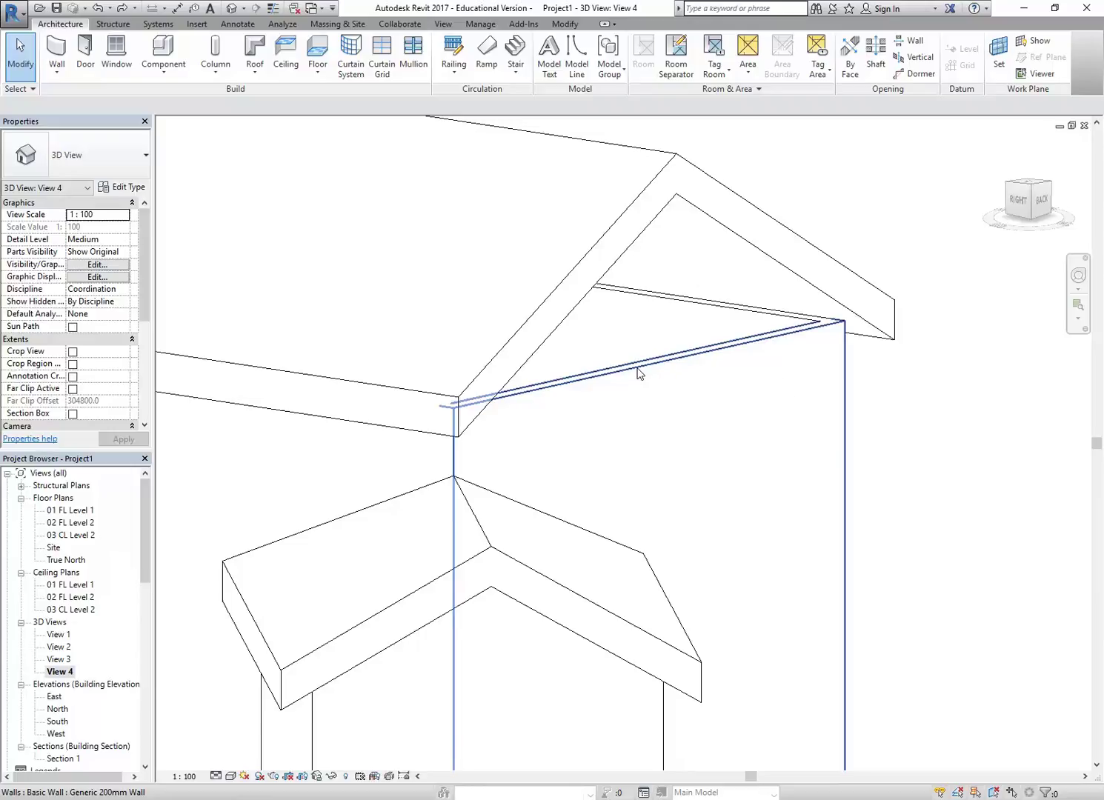
pyautogui.press('Tab')
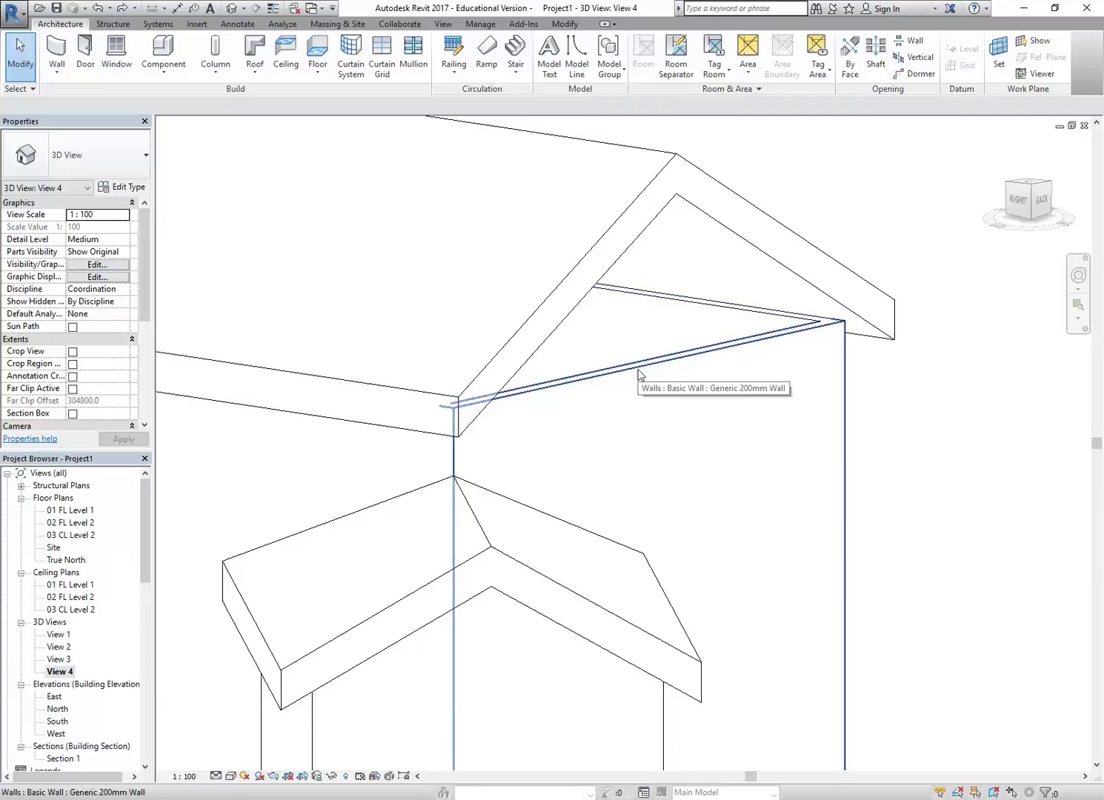
pyautogui.press('Tab')
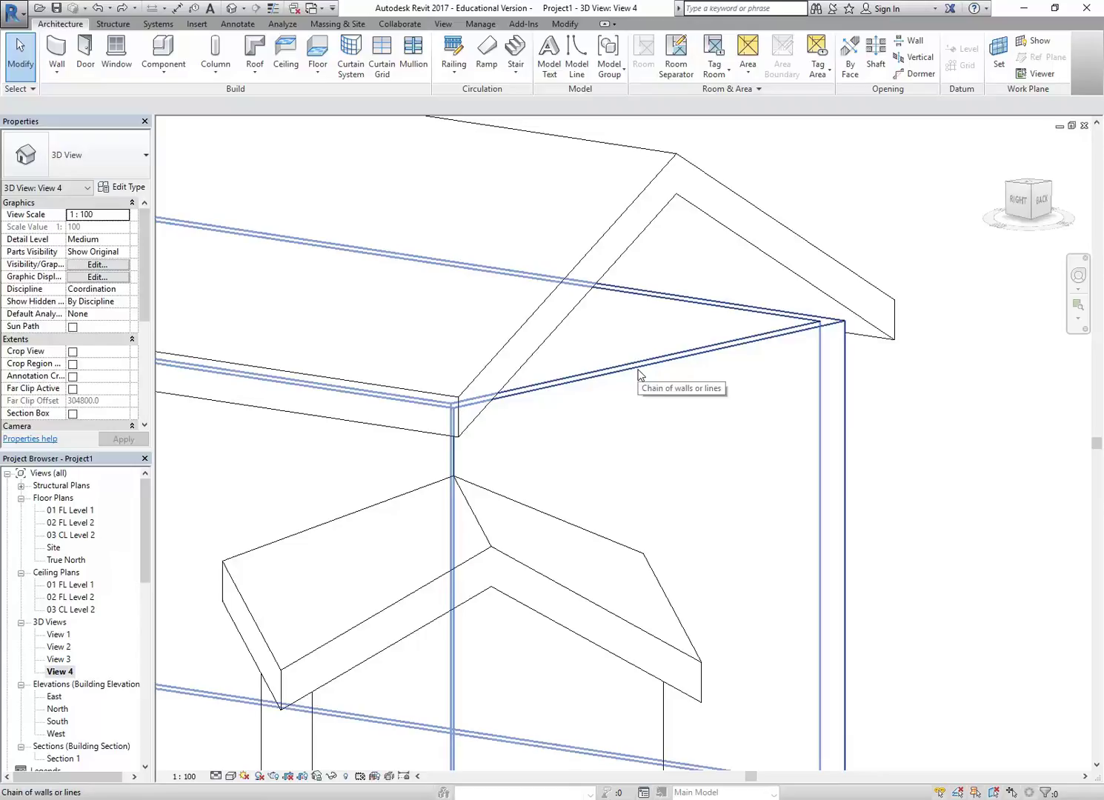
pyautogui.click(638, 370)
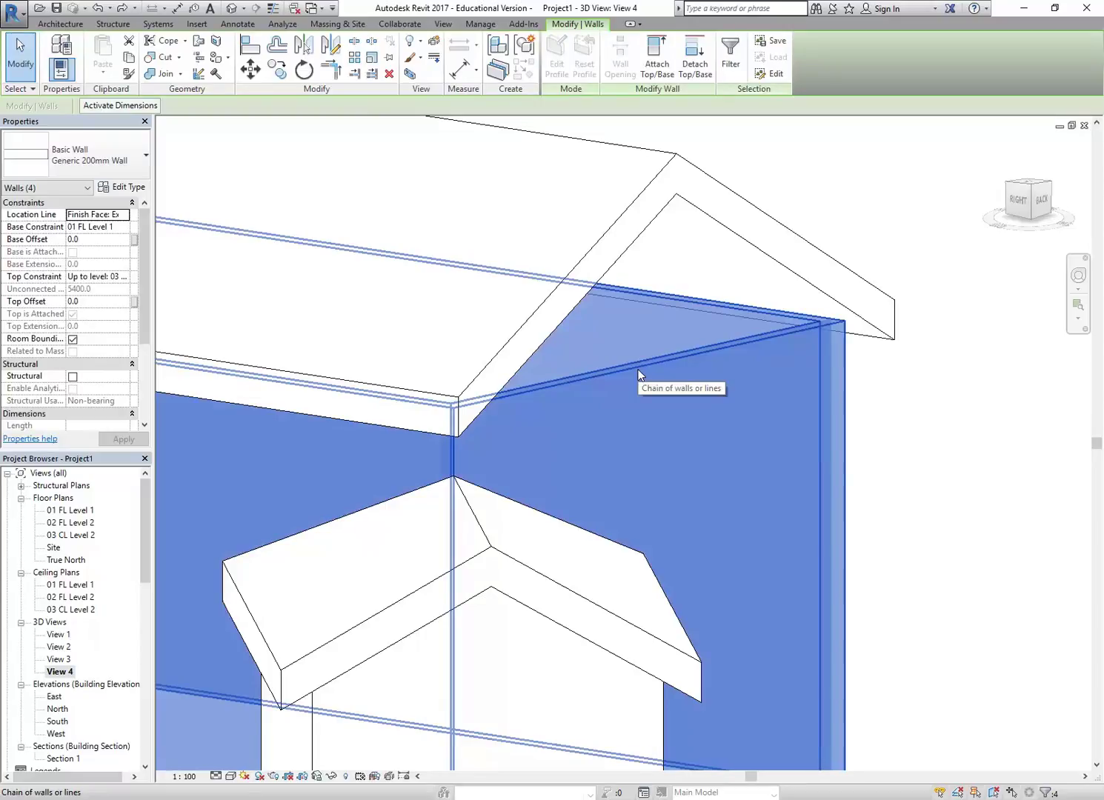
pyautogui.scroll(-2, 639, 370)
pyautogui.scroll(-2, 659, 385)
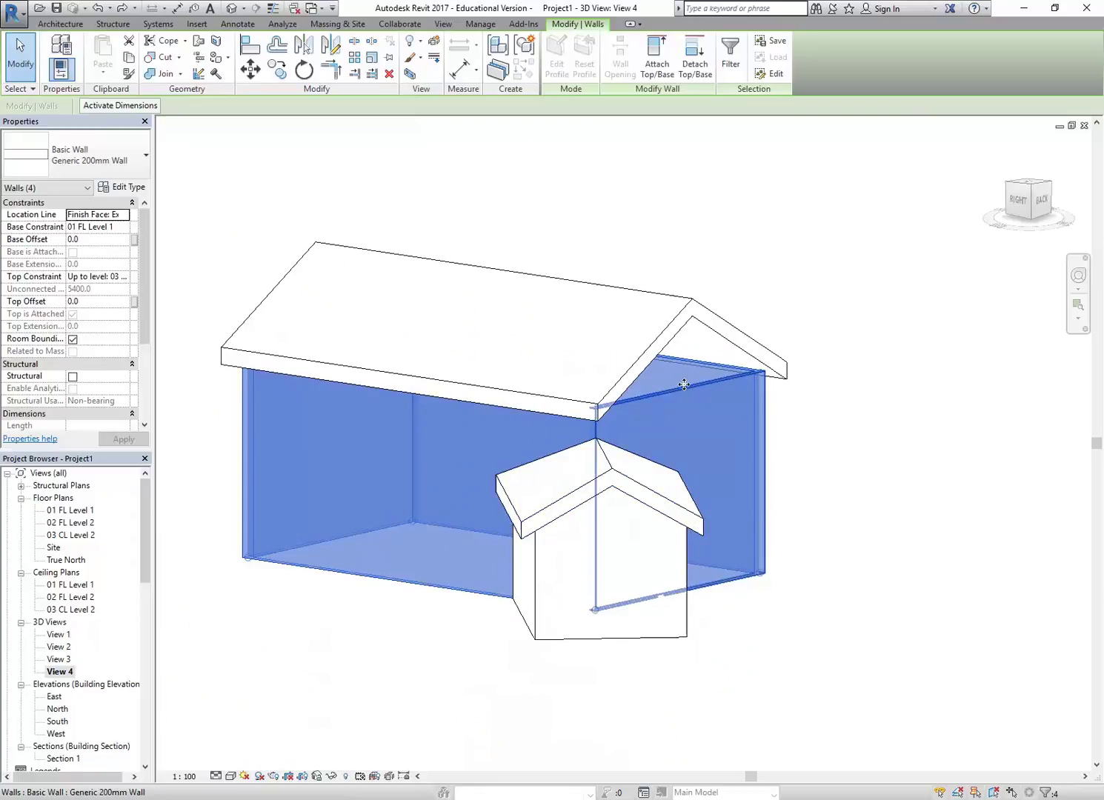
pyautogui.click(661, 62)
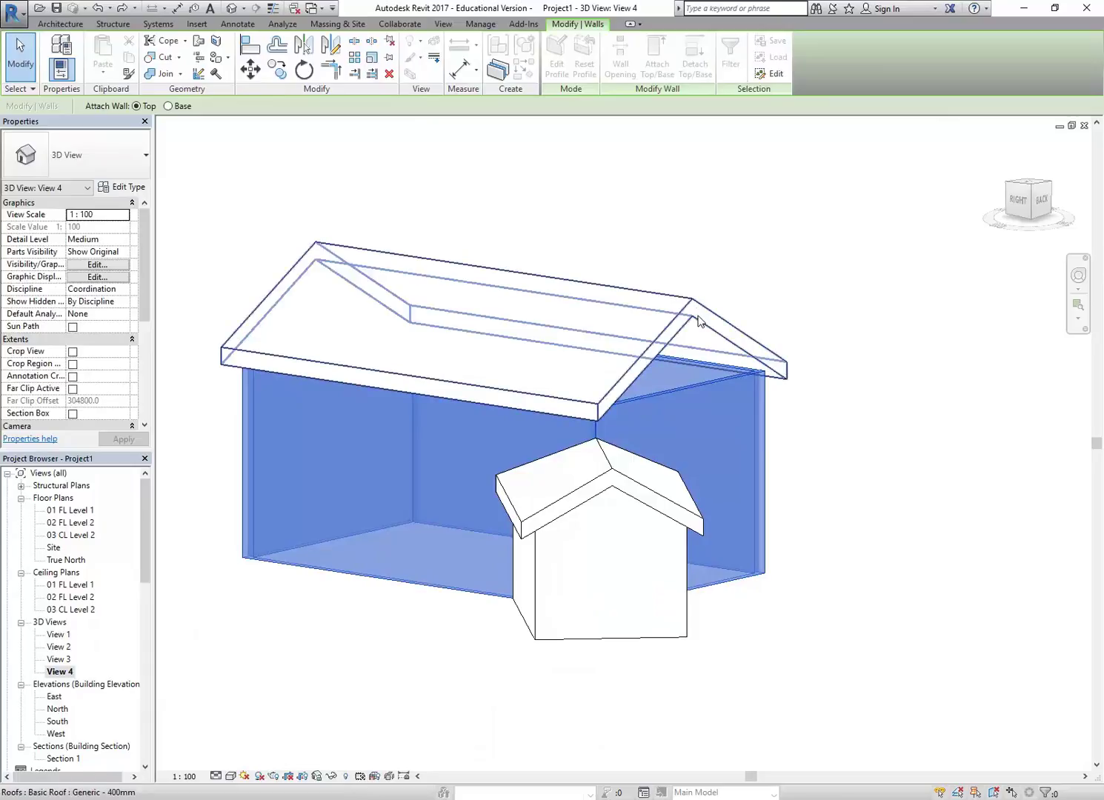
pyautogui.click(699, 320)
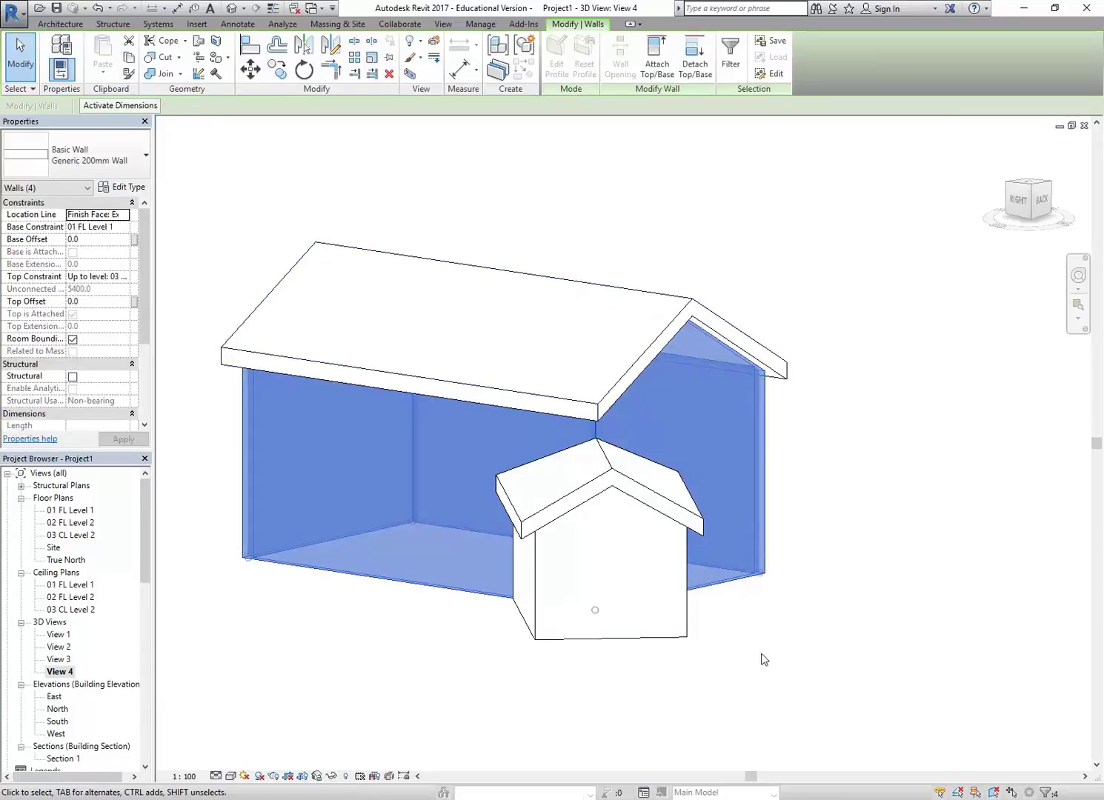
pyautogui.click(764, 658)
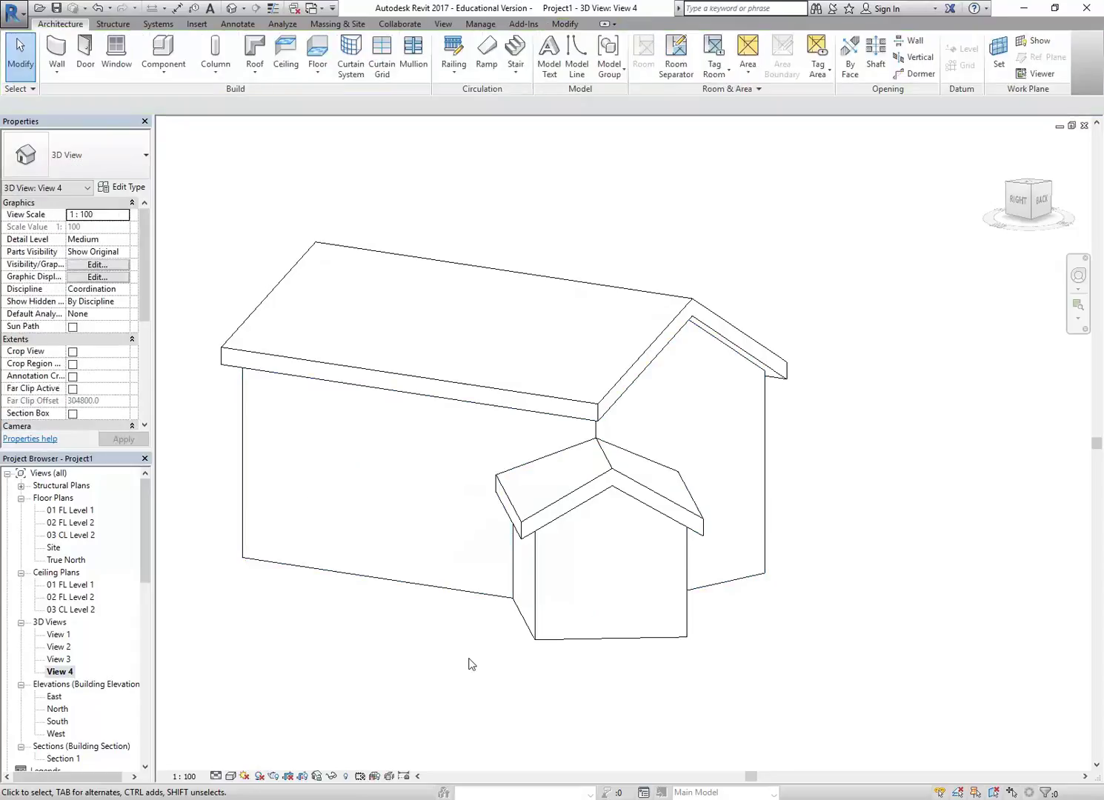
pyautogui.scroll(1, 468, 663)
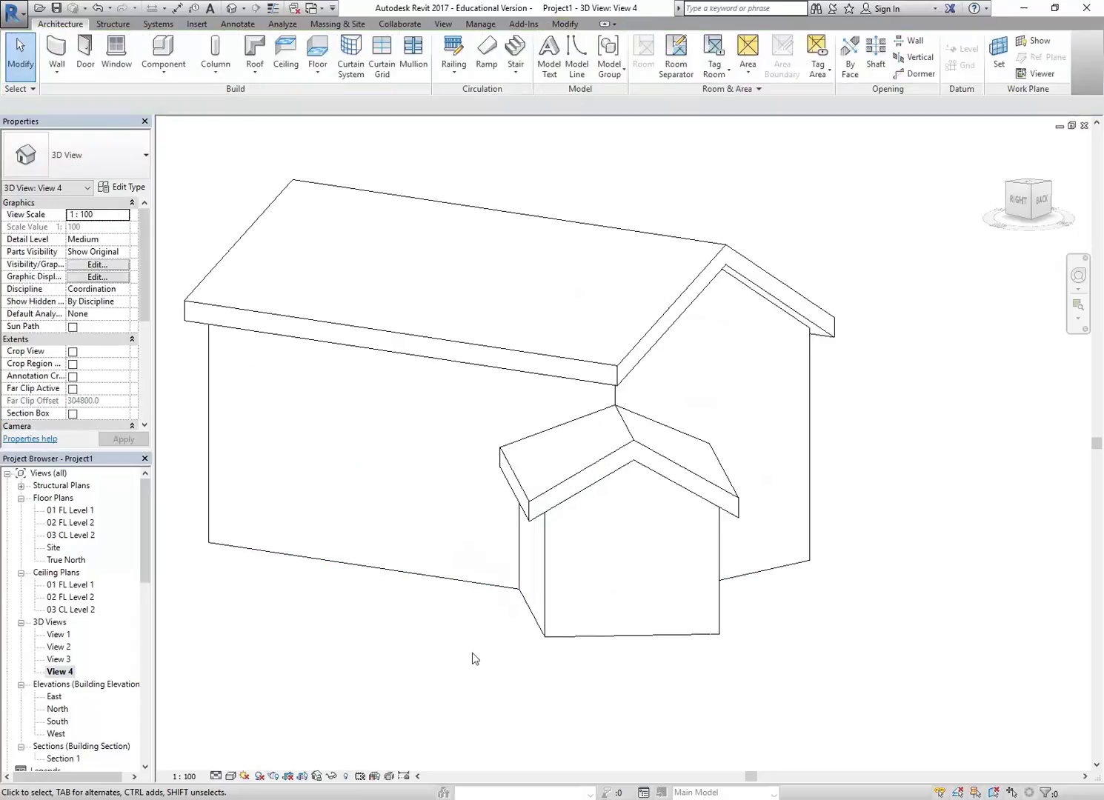
pyautogui.scroll(-1, 473, 658)
pyautogui.keyDown('shift'); pyautogui.moveTo(473, 658); pyautogui.dragTo(652, 566, button='middle'); pyautogui.keyUp('shift')
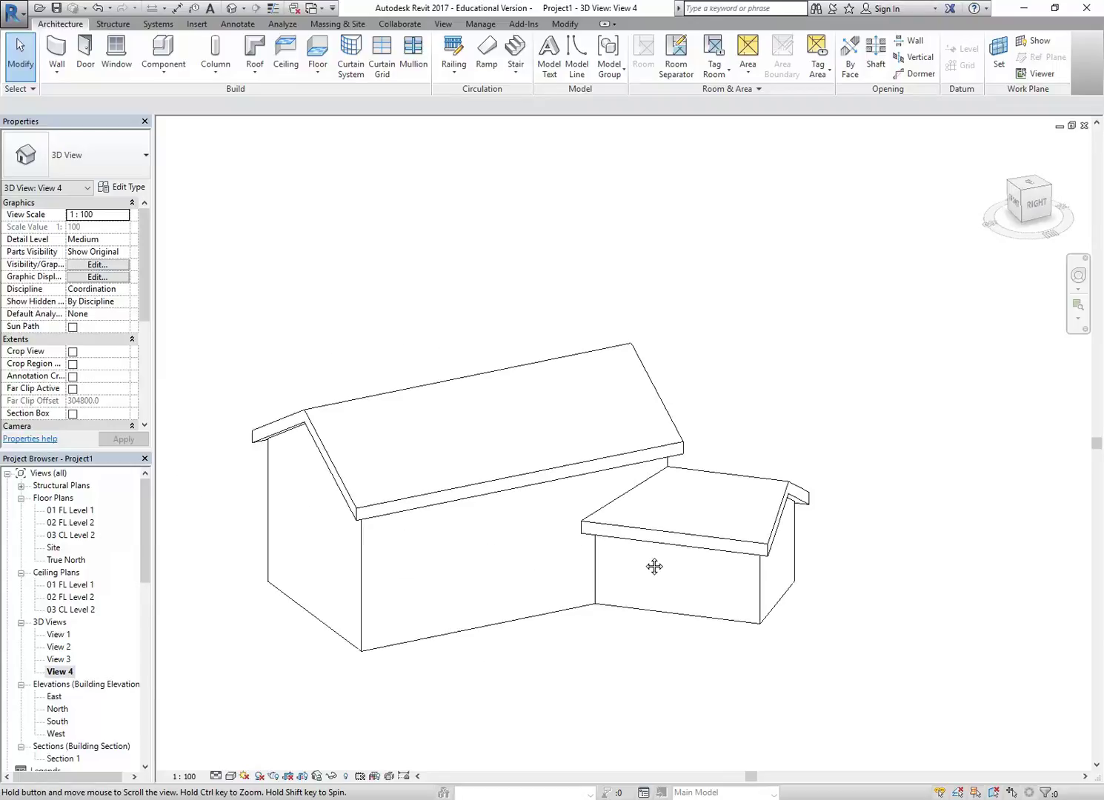
pyautogui.scroll(4, 495, 660)
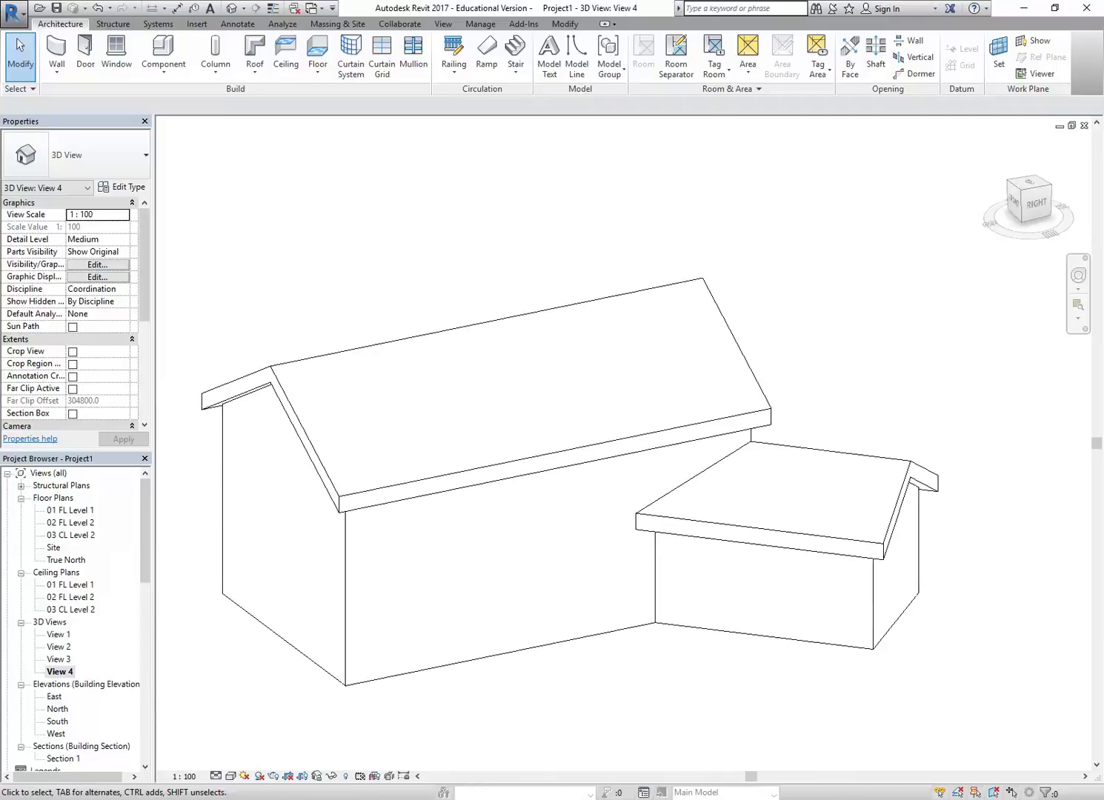
pyautogui.click(924, 797)
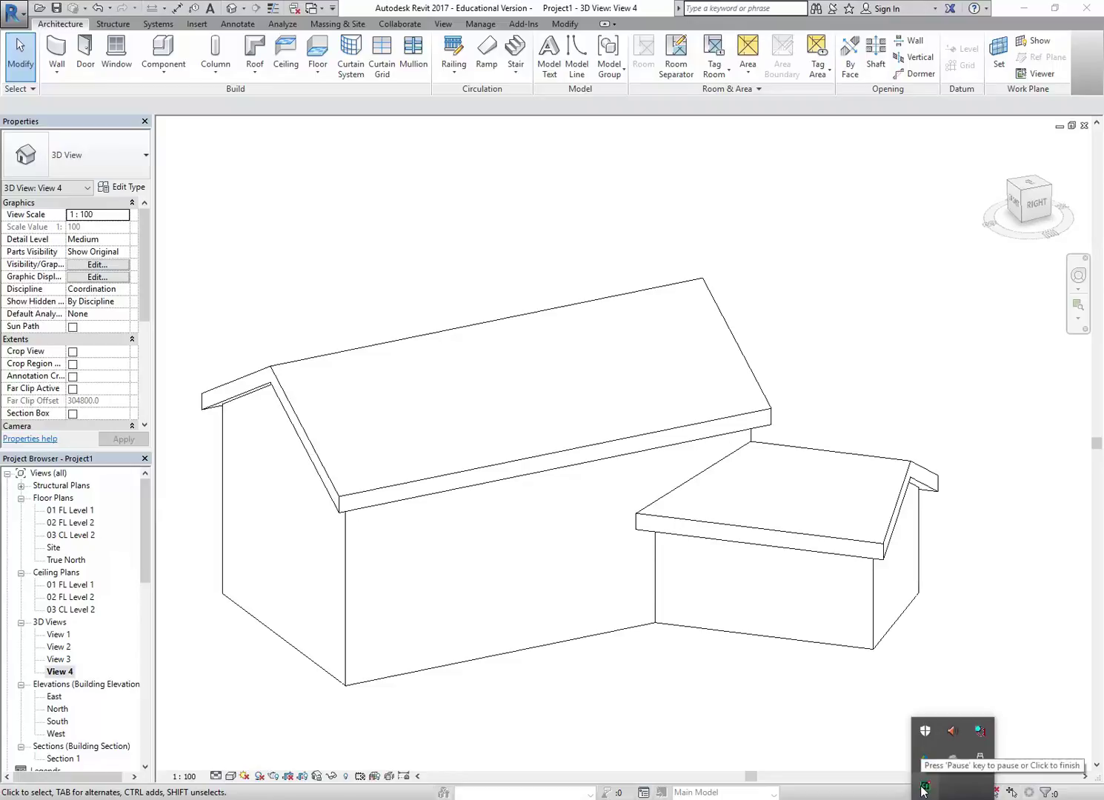